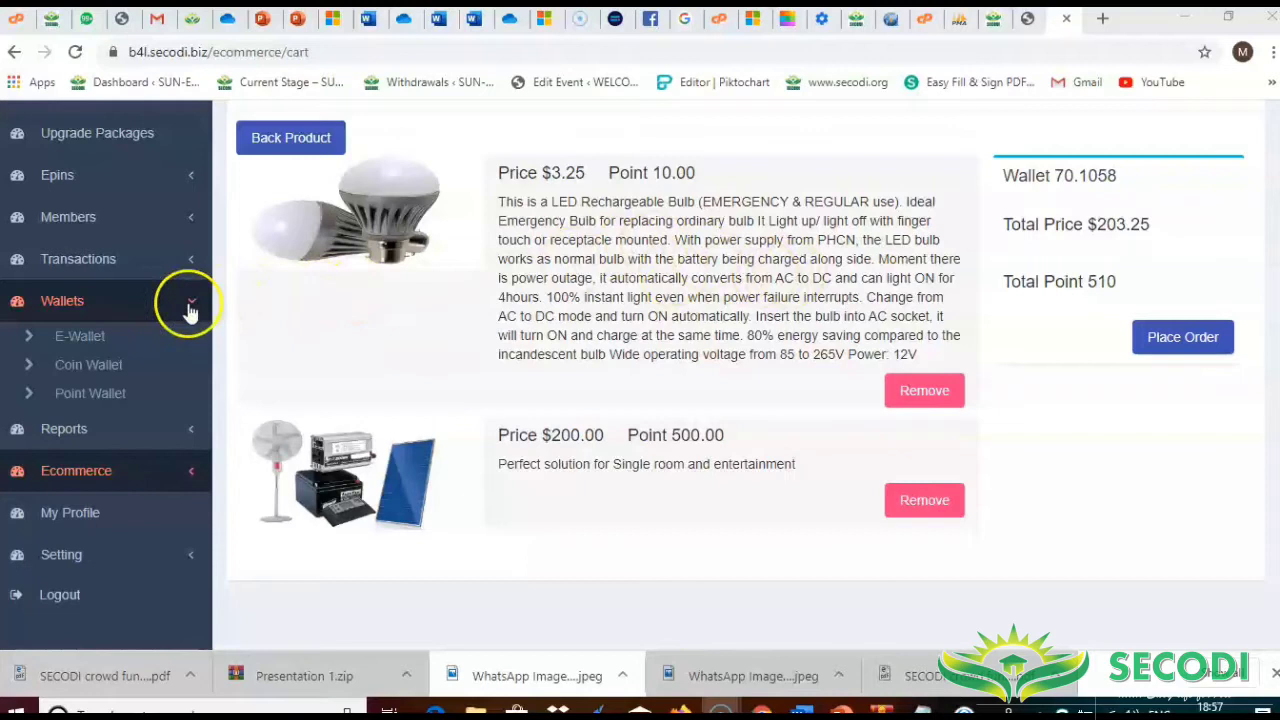
Step: Open the E-Wallet page, sign back in with the prefilled member credentials, and check the wallet balance on the dashboard
{"action": "left_click", "coordinate": [86, 340]}
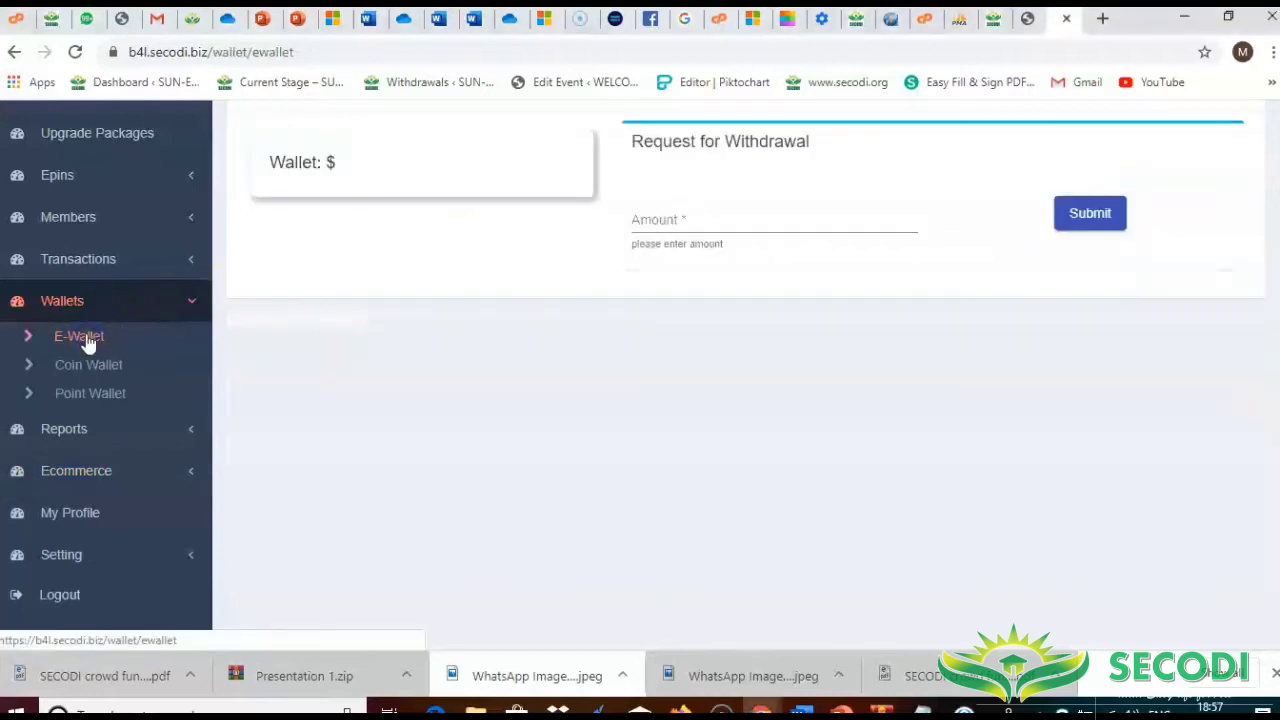
{"action": "left_click", "coordinate": [86, 340]}
{"action": "left_click", "coordinate": [626, 522]}
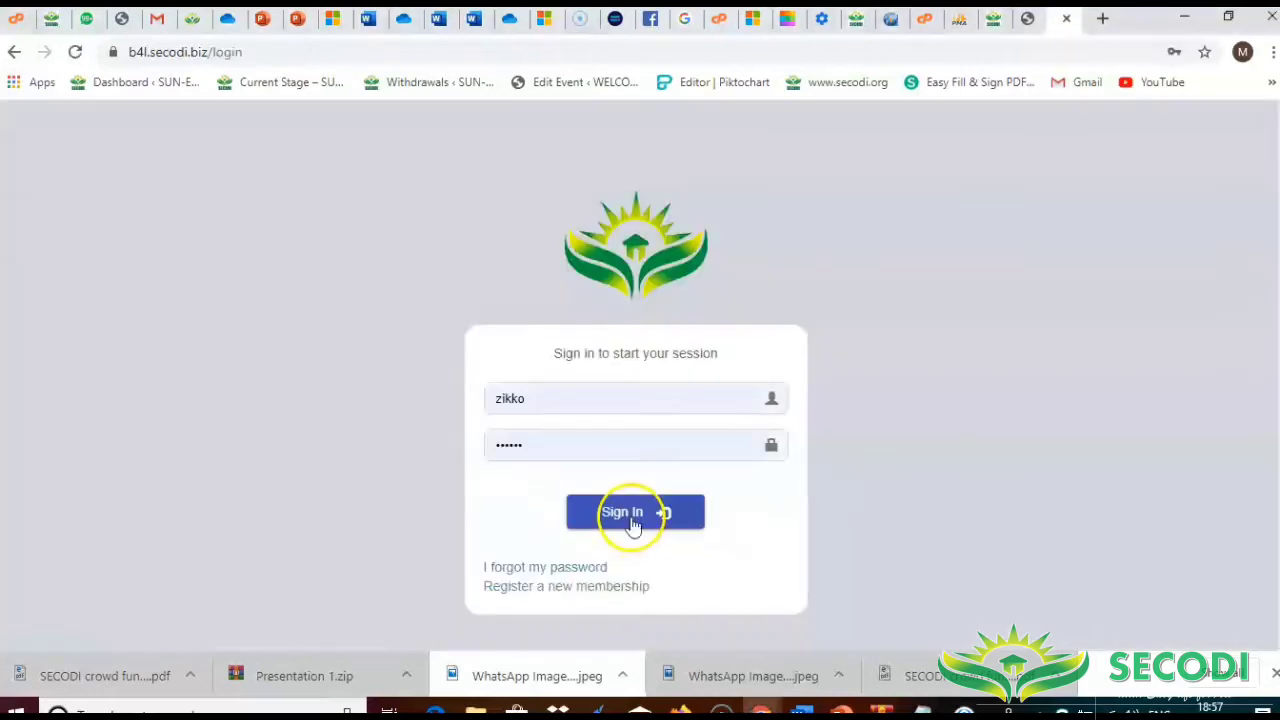
{"action": "left_click", "coordinate": [631, 522]}
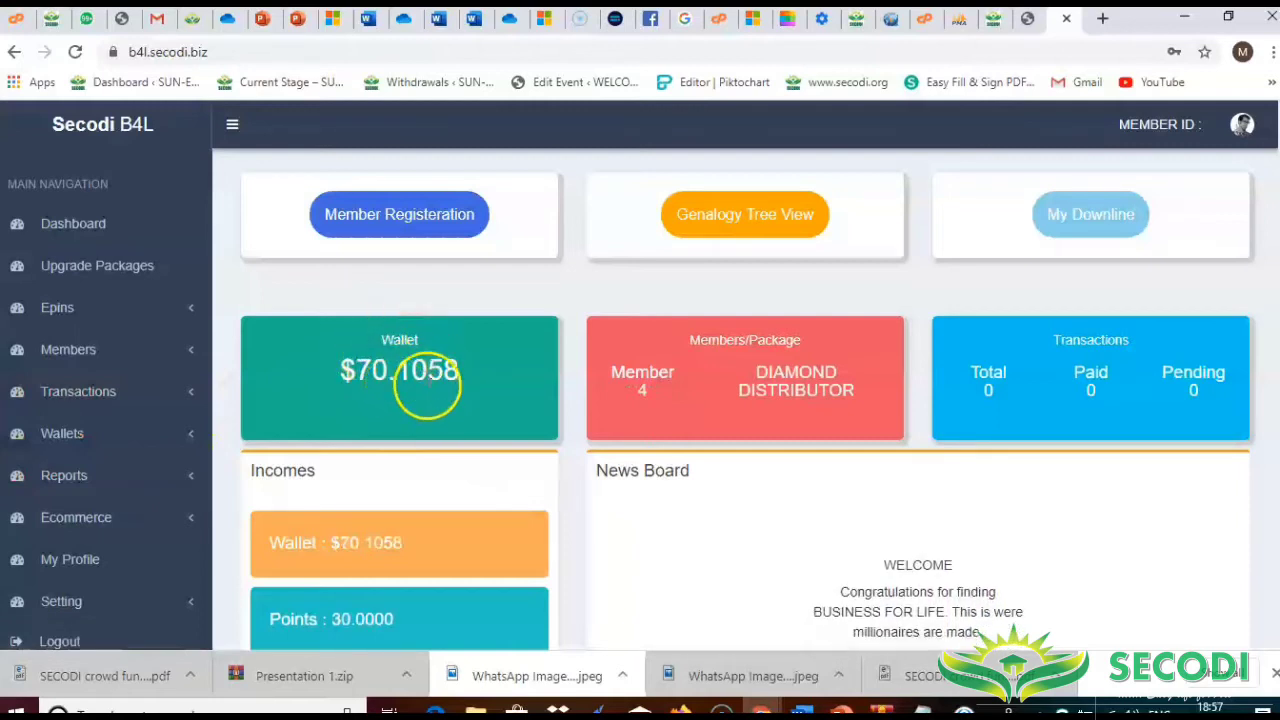
{"action": "scroll", "coordinate": [428, 356], "scroll_direction": "down", "scroll_amount": 1}
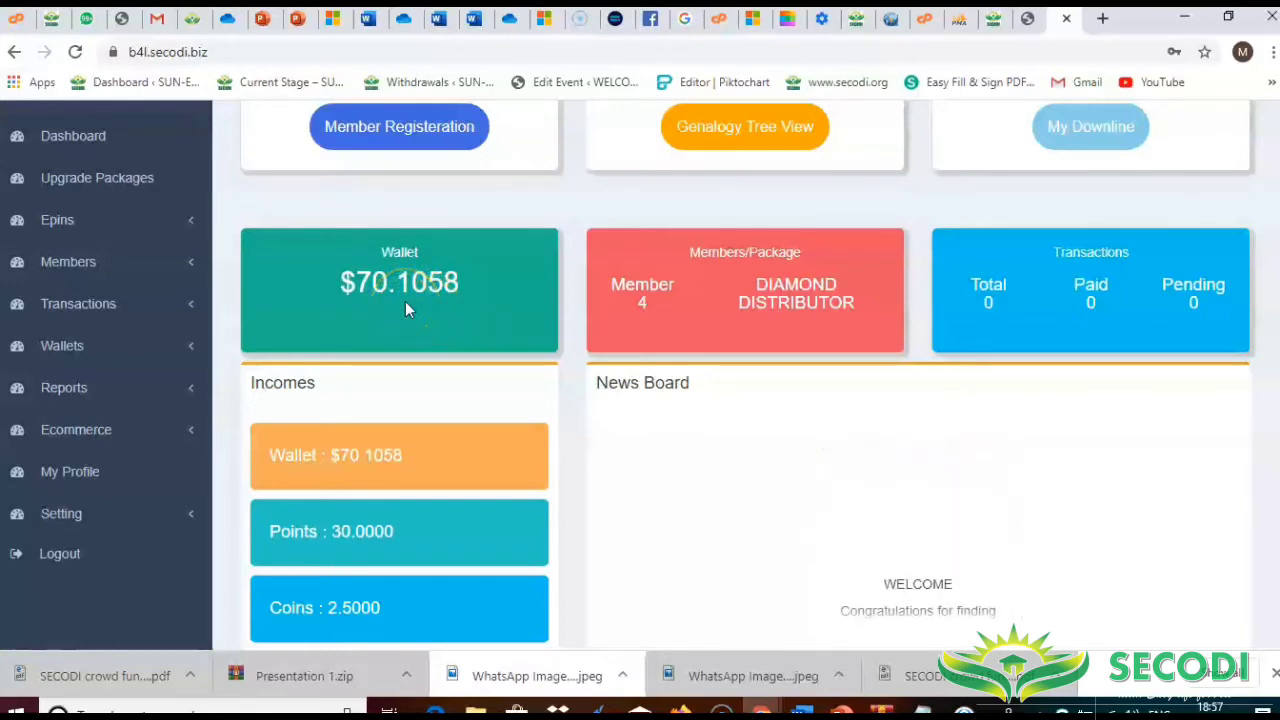
{"action": "left_click", "coordinate": [357, 299]}
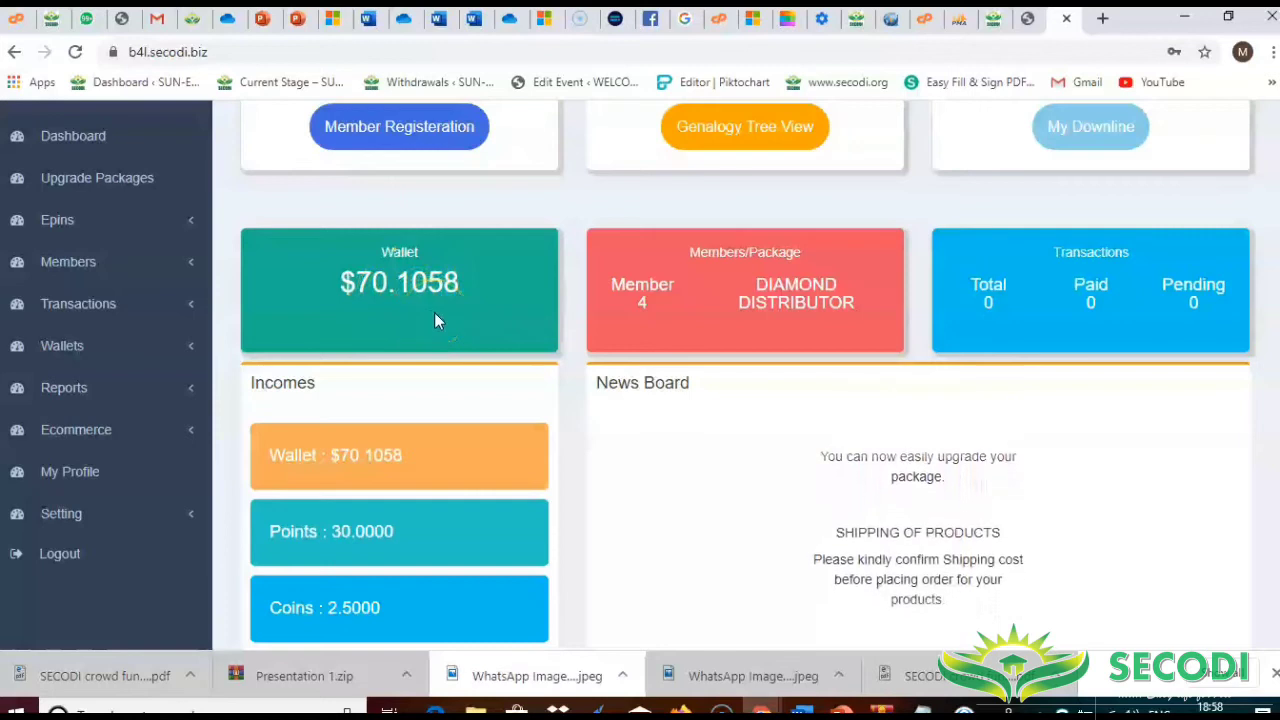
Step: Open the solar products in the ecommerce product list and add the Solar Wrist Watch to the cart
{"action": "left_click", "coordinate": [118, 433]}
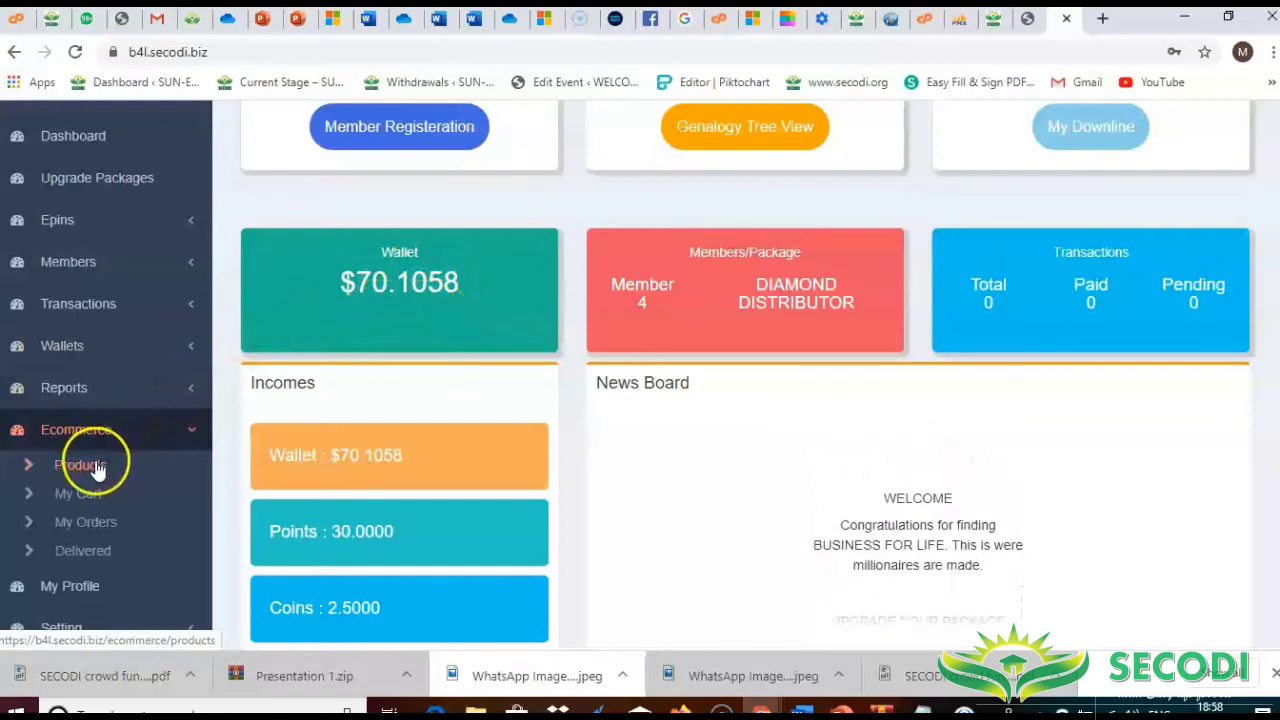
{"action": "left_click", "coordinate": [97, 467]}
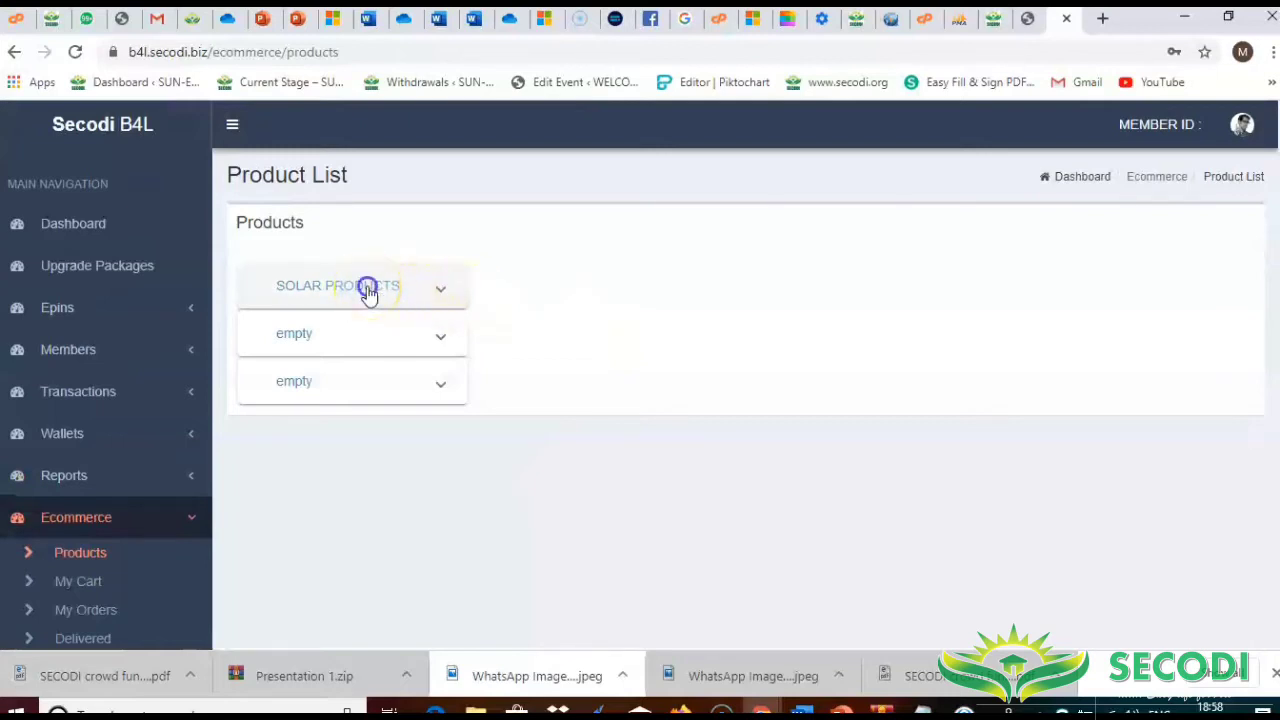
{"action": "left_click", "coordinate": [368, 289]}
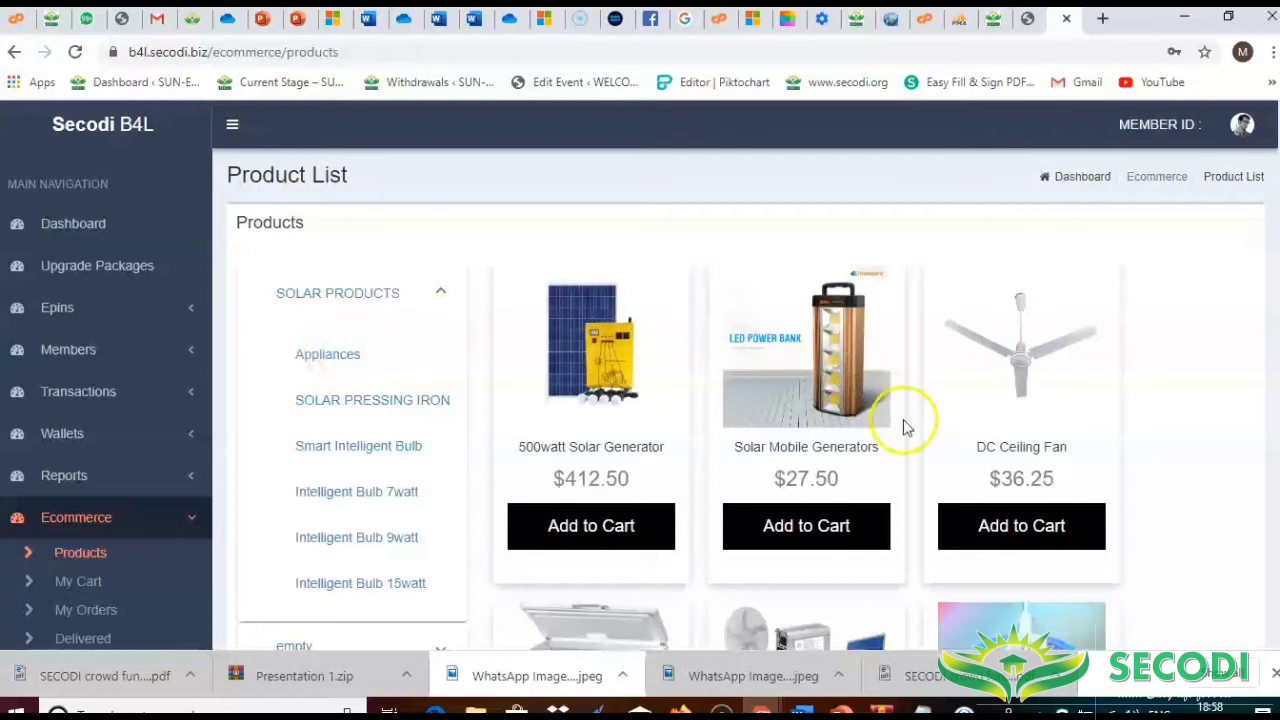
{"action": "scroll", "coordinate": [903, 428], "scroll_direction": "down", "scroll_amount": 6}
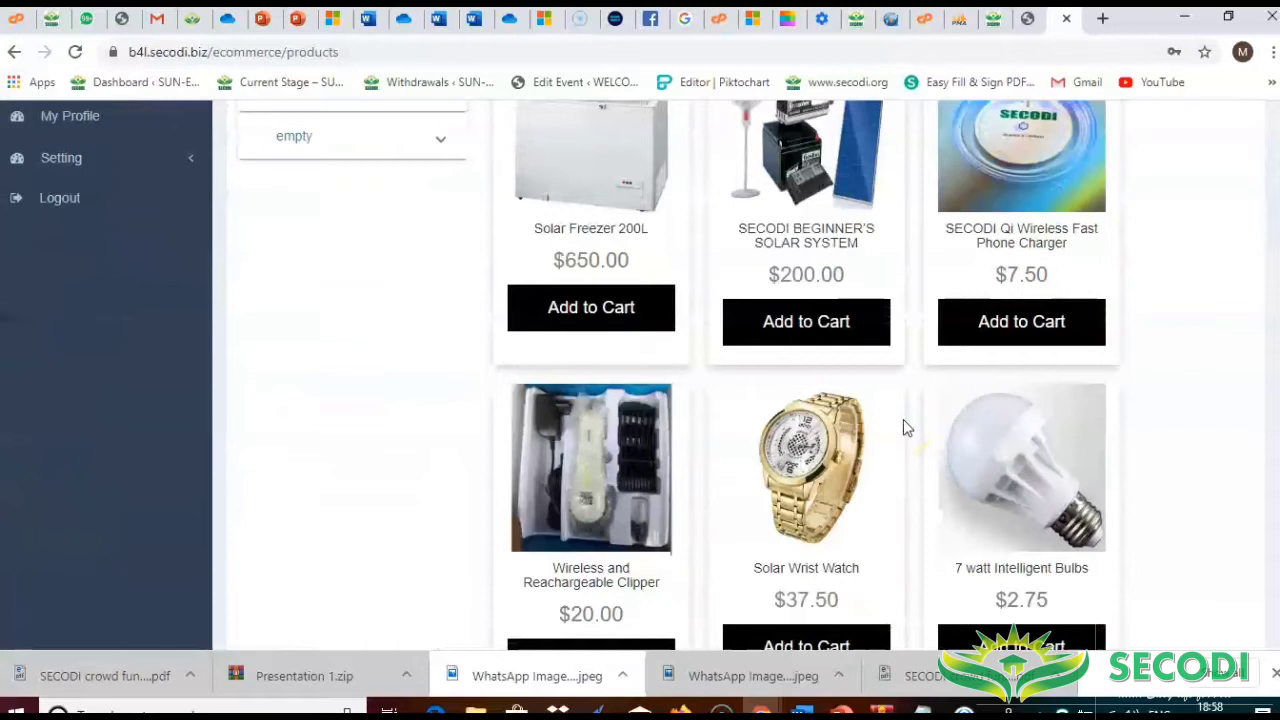
{"action": "scroll", "coordinate": [903, 426], "scroll_direction": "down", "scroll_amount": 3}
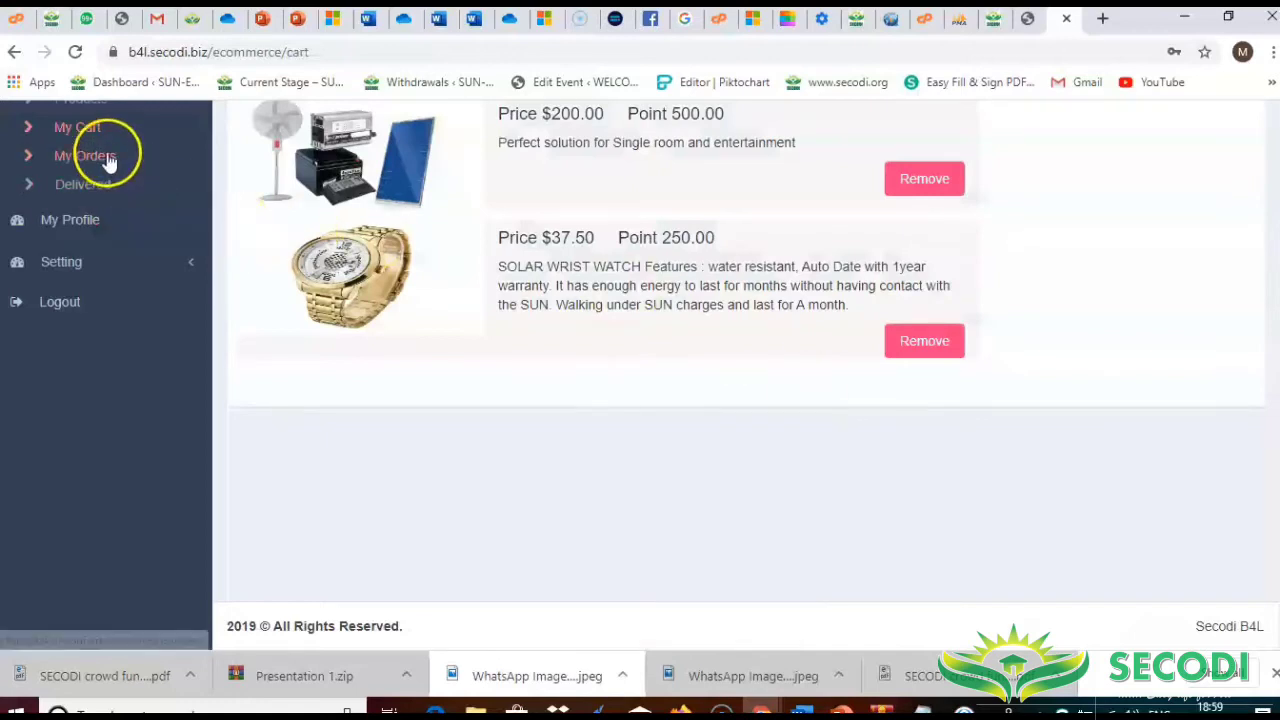
Step: Return from the cart to the solar appliances in the product list and add Solar Mobile Generators to the cart
{"action": "scroll", "coordinate": [355, 225], "scroll_direction": "up", "scroll_amount": 1}
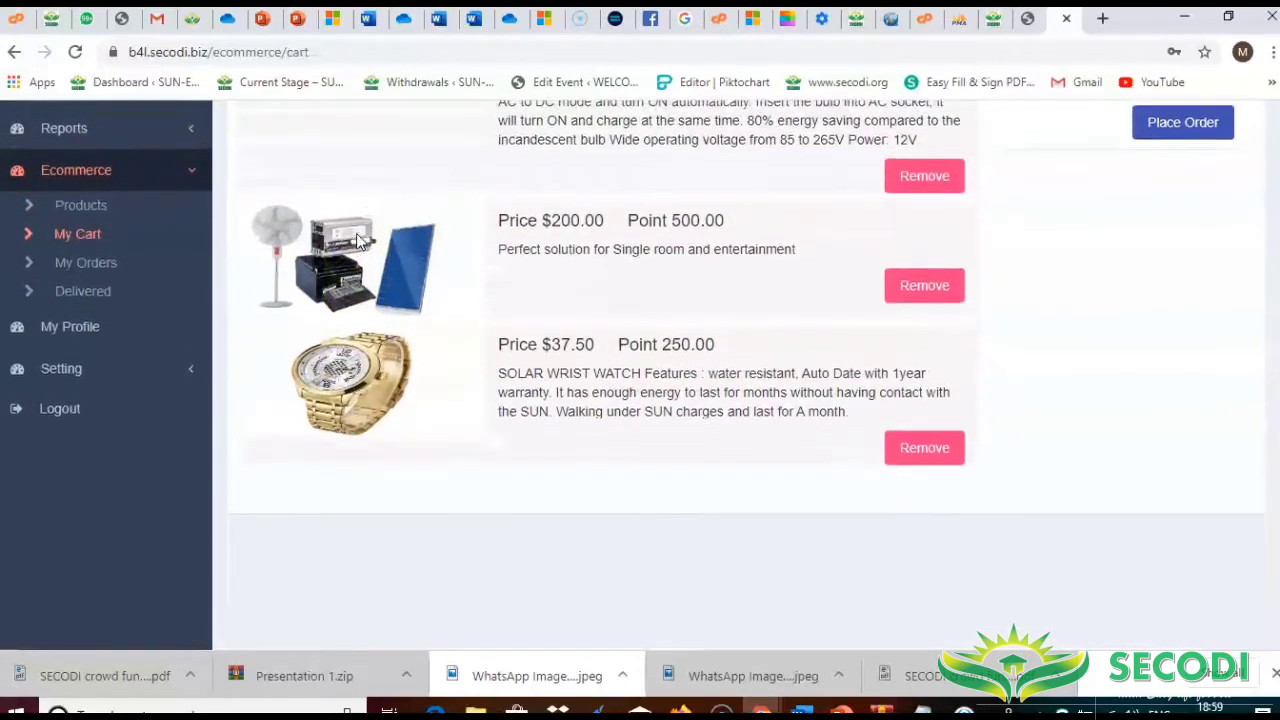
{"action": "left_click", "coordinate": [101, 233]}
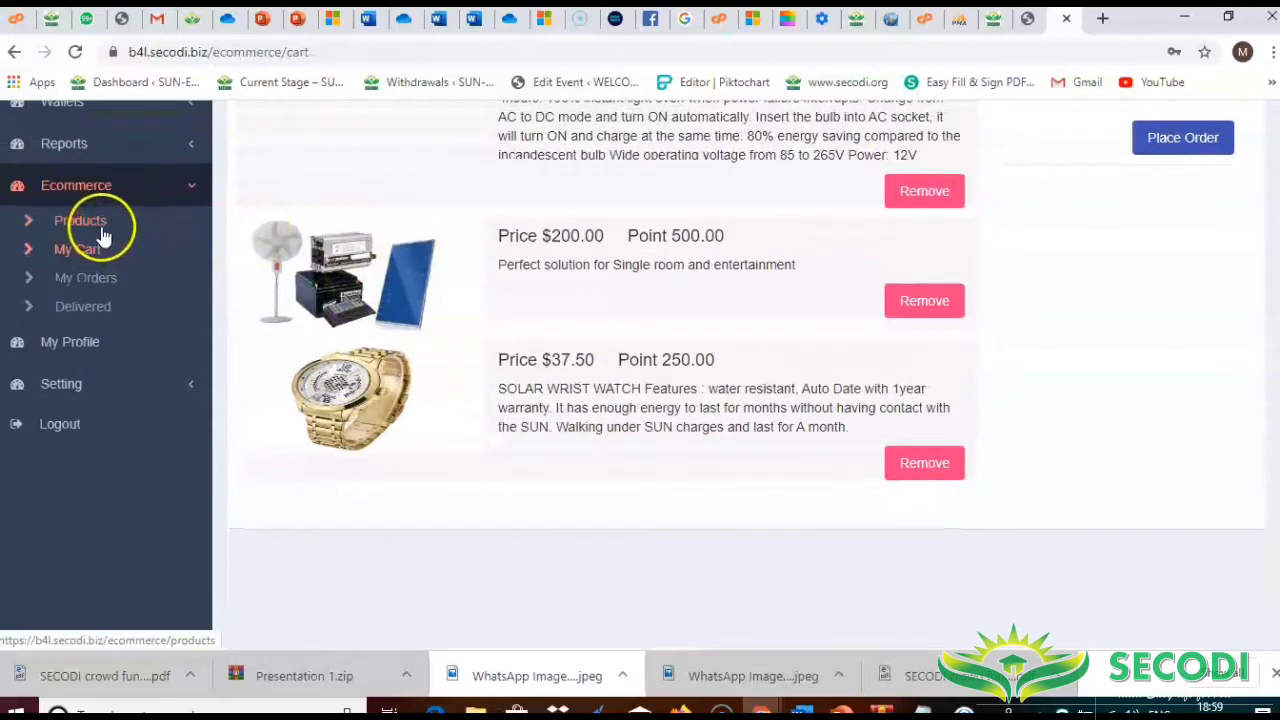
{"action": "scroll", "coordinate": [758, 285], "scroll_direction": "up", "scroll_amount": 3}
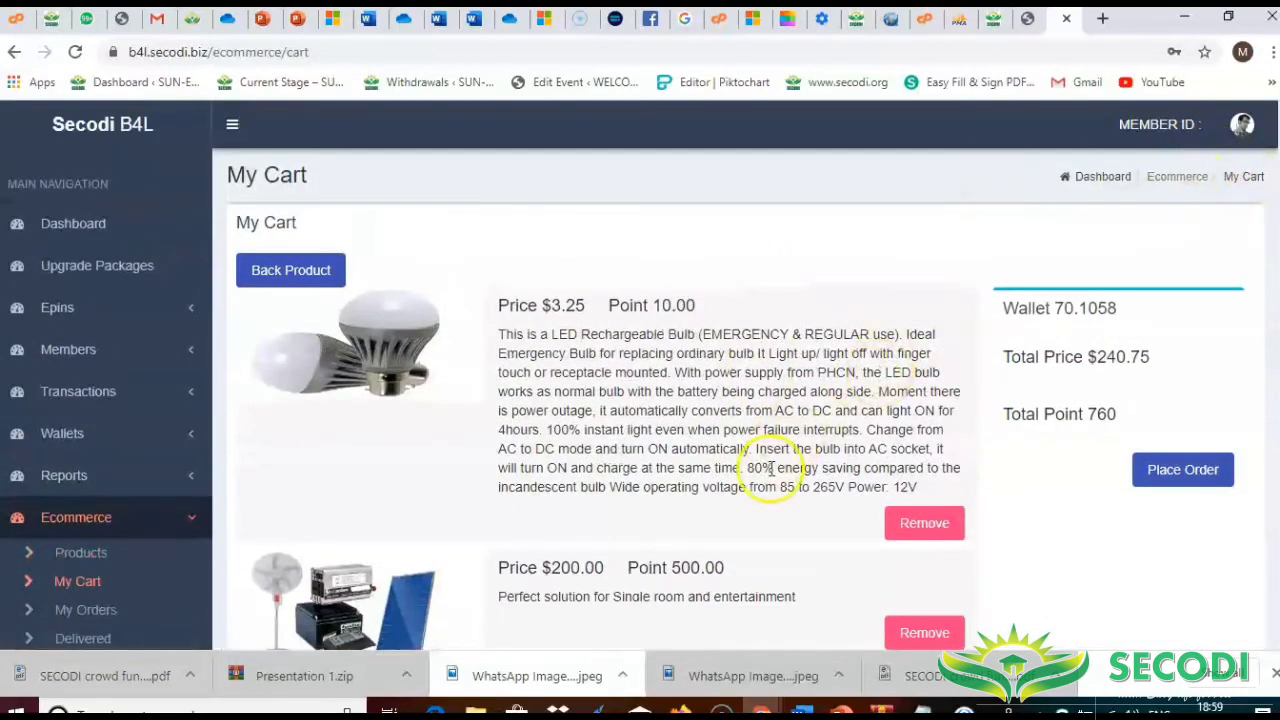
{"action": "scroll", "coordinate": [781, 458], "scroll_direction": "down", "scroll_amount": 2}
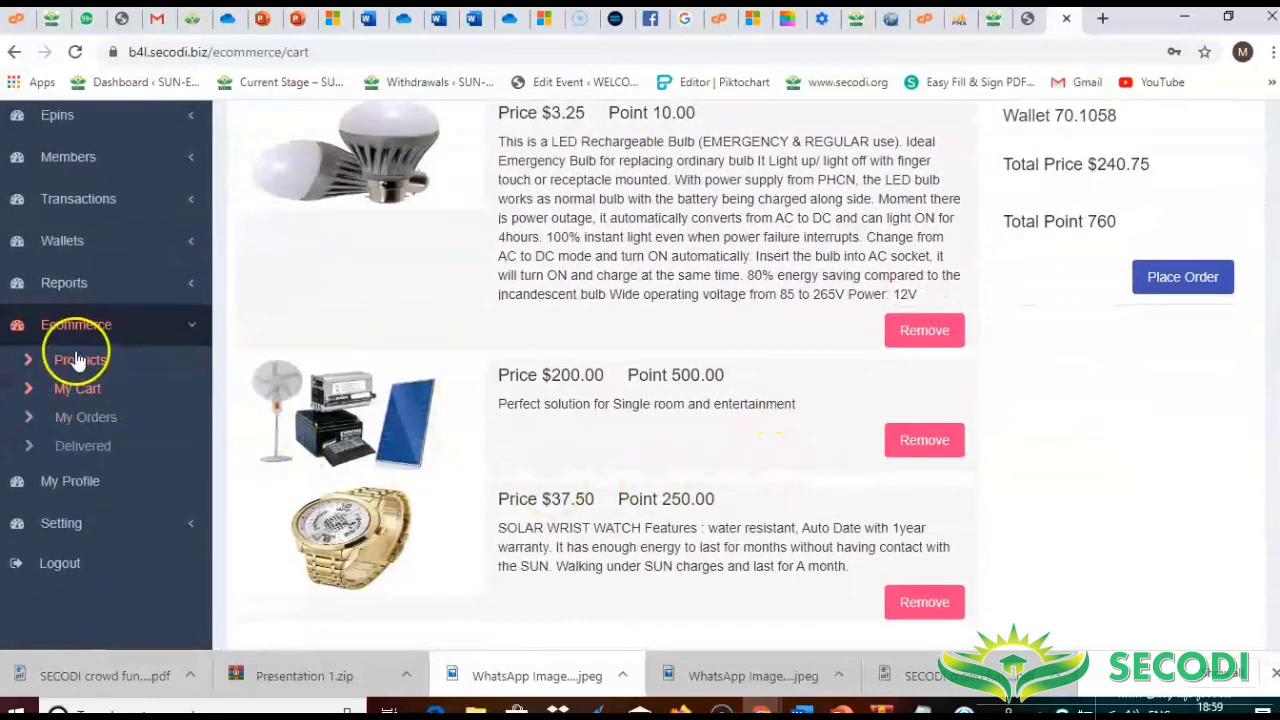
{"action": "left_click", "coordinate": [77, 360]}
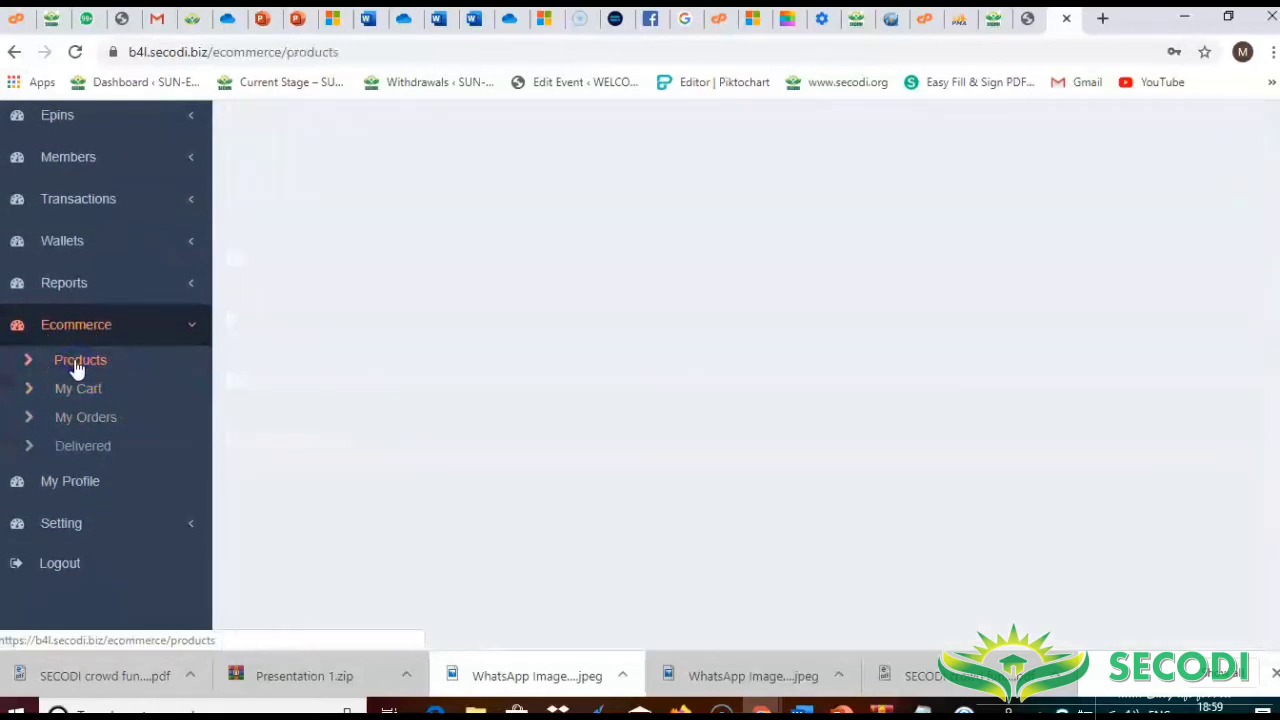
{"action": "scroll", "coordinate": [349, 240], "scroll_direction": "up", "scroll_amount": 2}
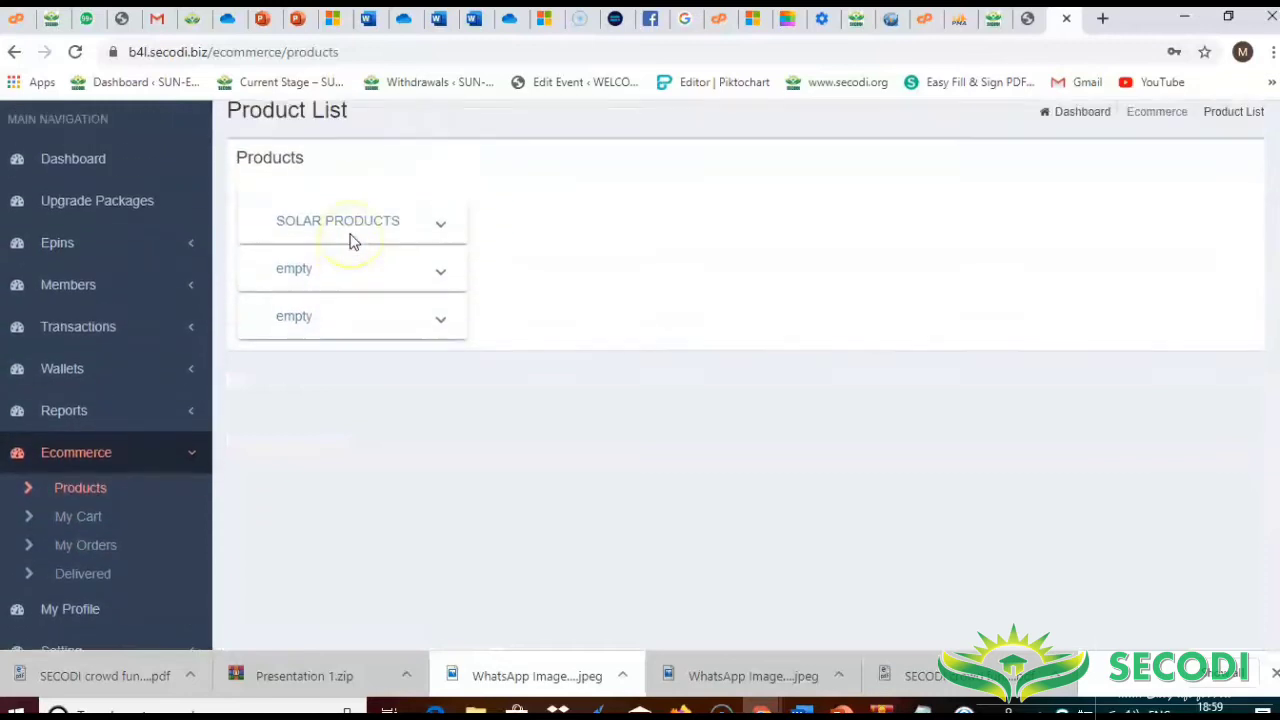
{"action": "left_click", "coordinate": [349, 234]}
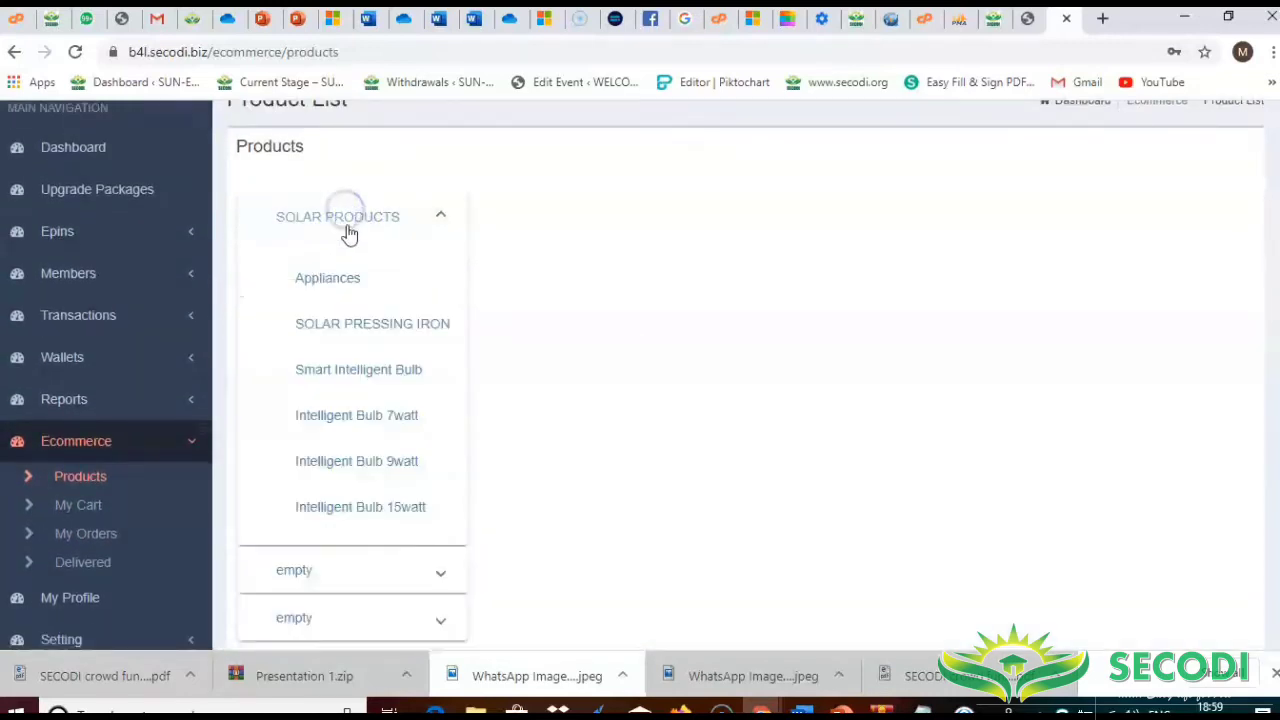
{"action": "left_click", "coordinate": [331, 277]}
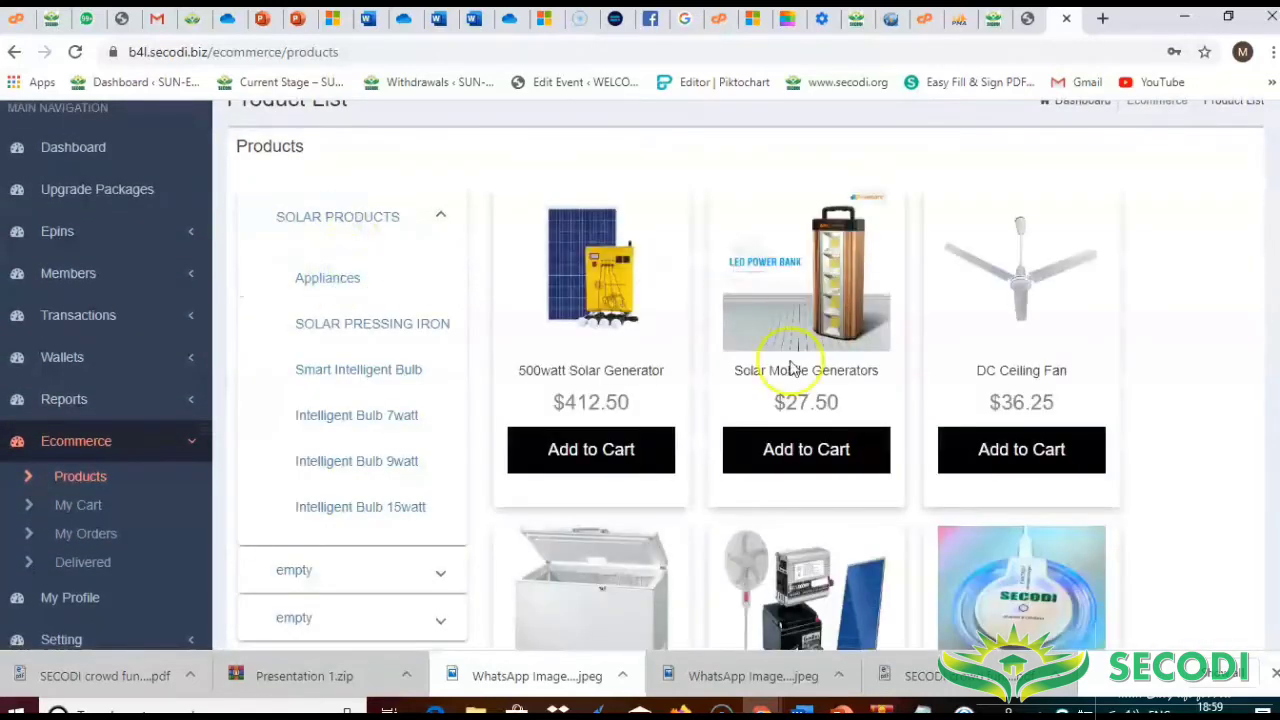
{"action": "scroll", "coordinate": [815, 392], "scroll_direction": "down", "scroll_amount": 1}
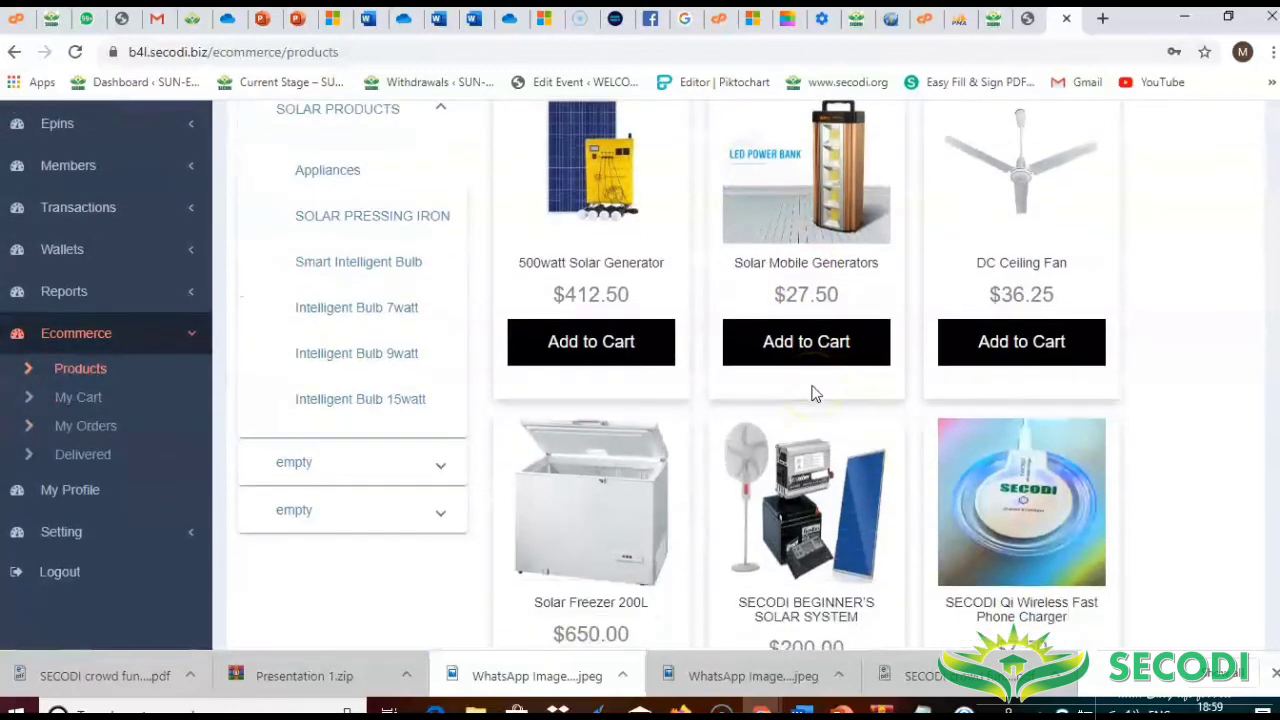
{"action": "left_click", "coordinate": [806, 343]}
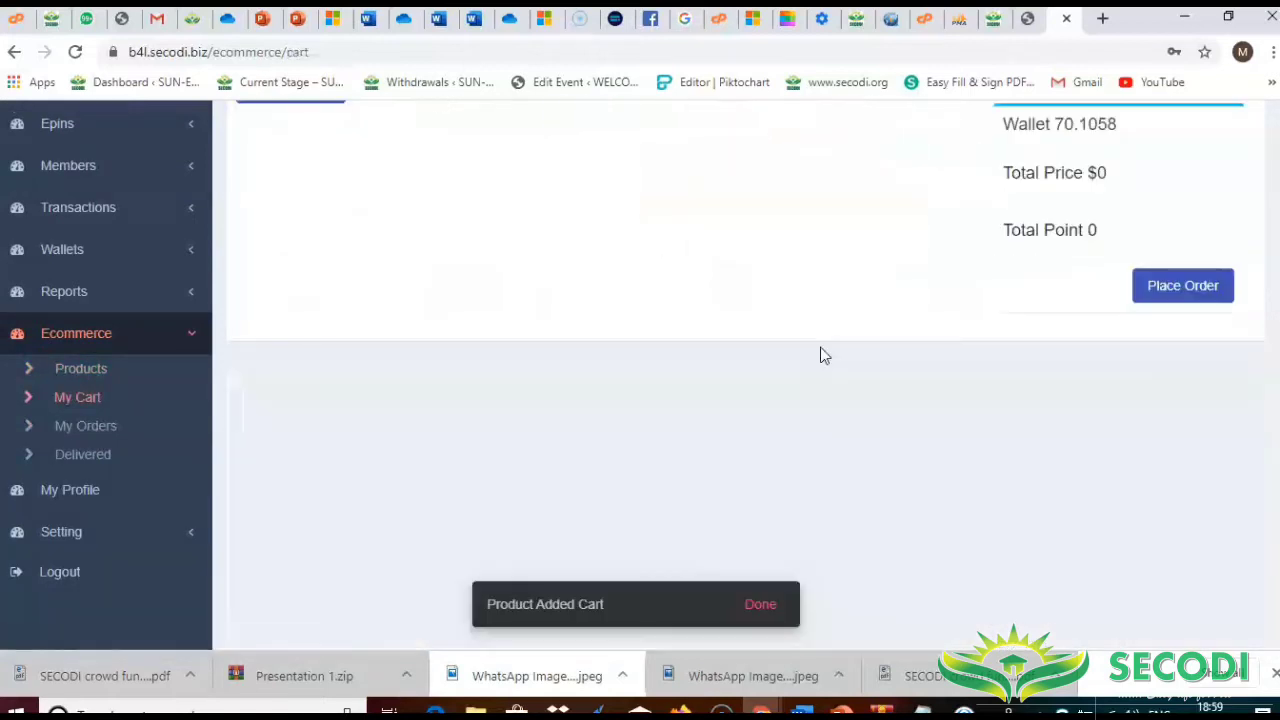
Step: Review the cart items and remove the $200.00 beginner's solar system from the cart
{"action": "left_click", "coordinate": [1038, 313]}
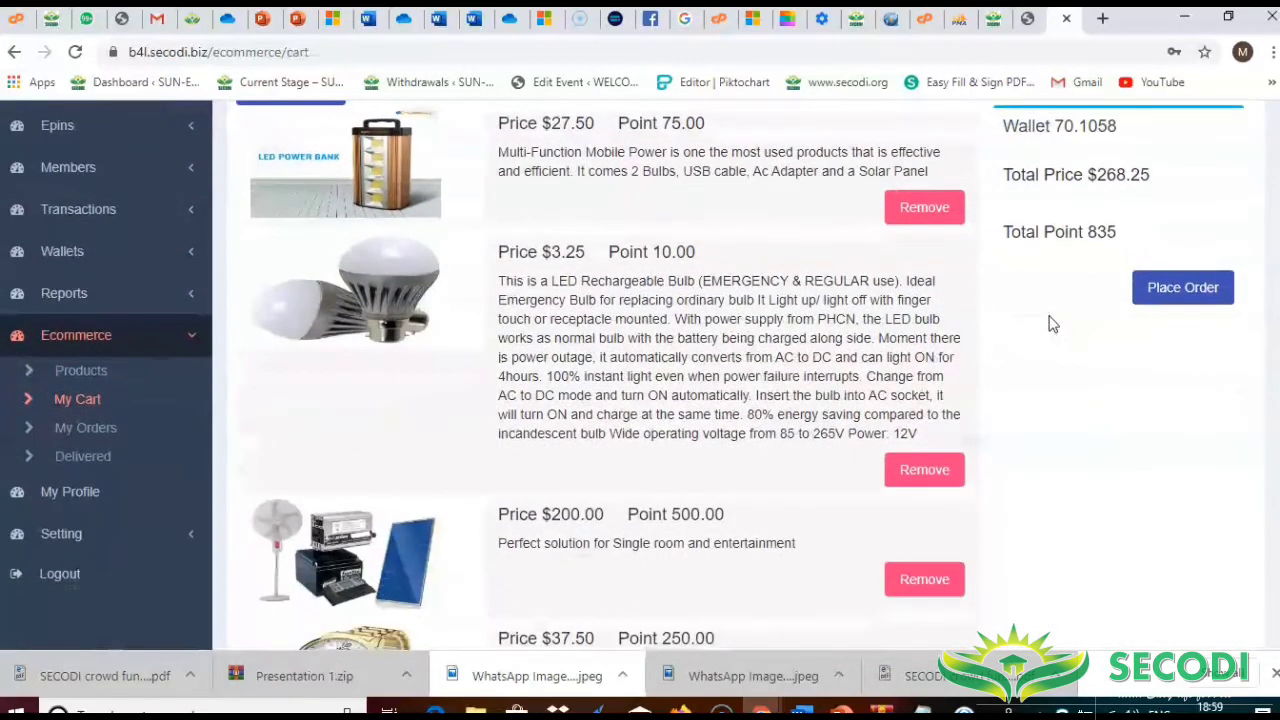
{"action": "scroll", "coordinate": [1052, 323], "scroll_direction": "down", "scroll_amount": 1}
{"action": "scroll", "coordinate": [1052, 323], "scroll_direction": "down", "scroll_amount": 2}
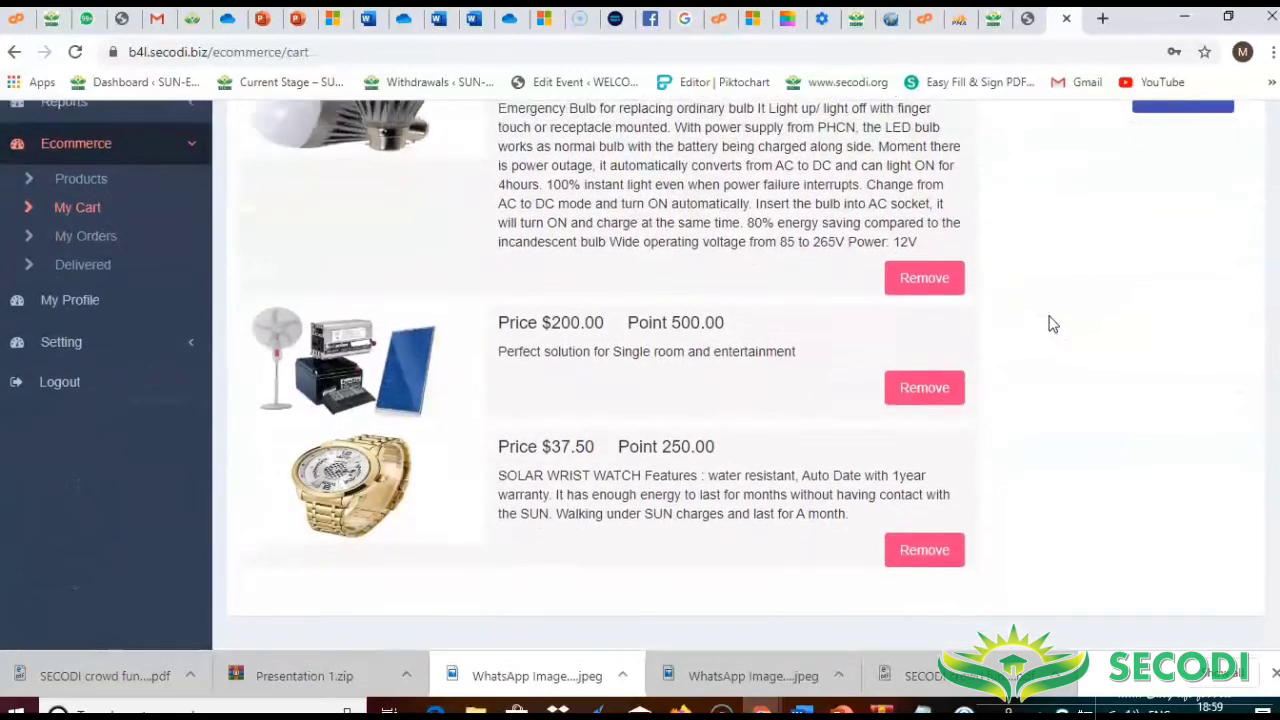
{"action": "scroll", "coordinate": [1052, 323], "scroll_direction": "up", "scroll_amount": 3}
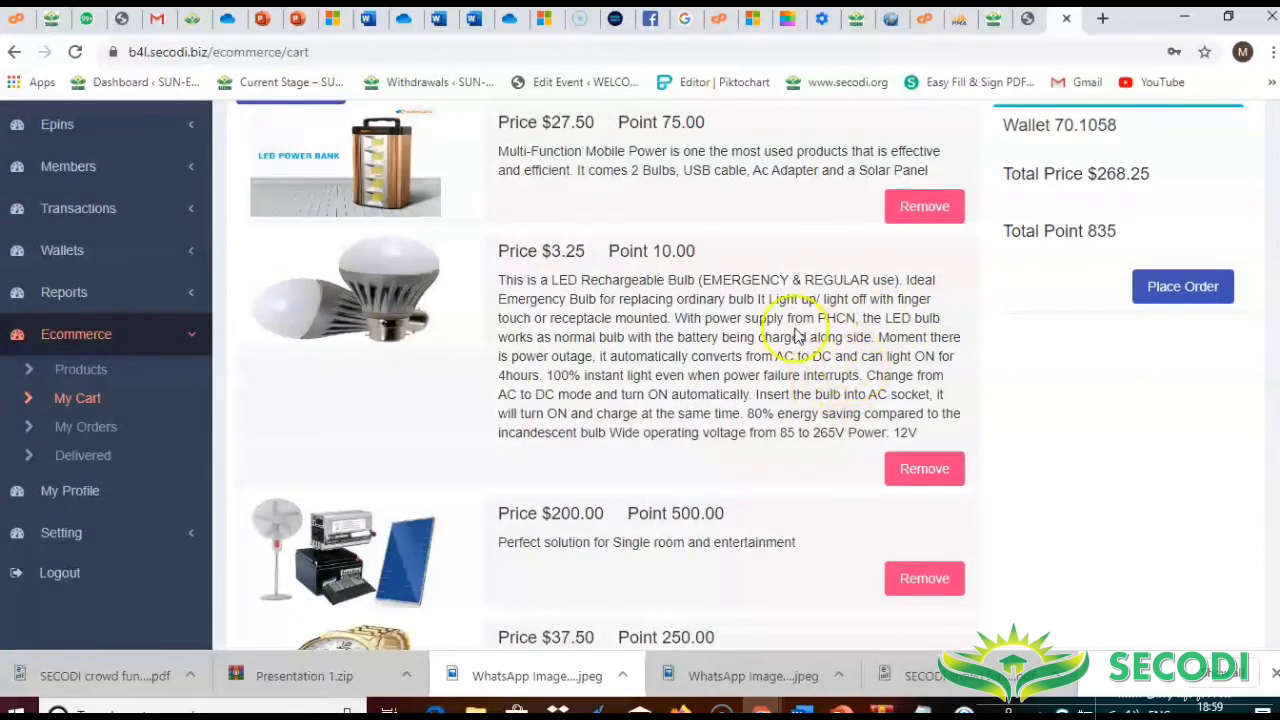
{"action": "scroll", "coordinate": [795, 337], "scroll_direction": "up", "scroll_amount": 1}
{"action": "scroll", "coordinate": [795, 337], "scroll_direction": "up", "scroll_amount": 2}
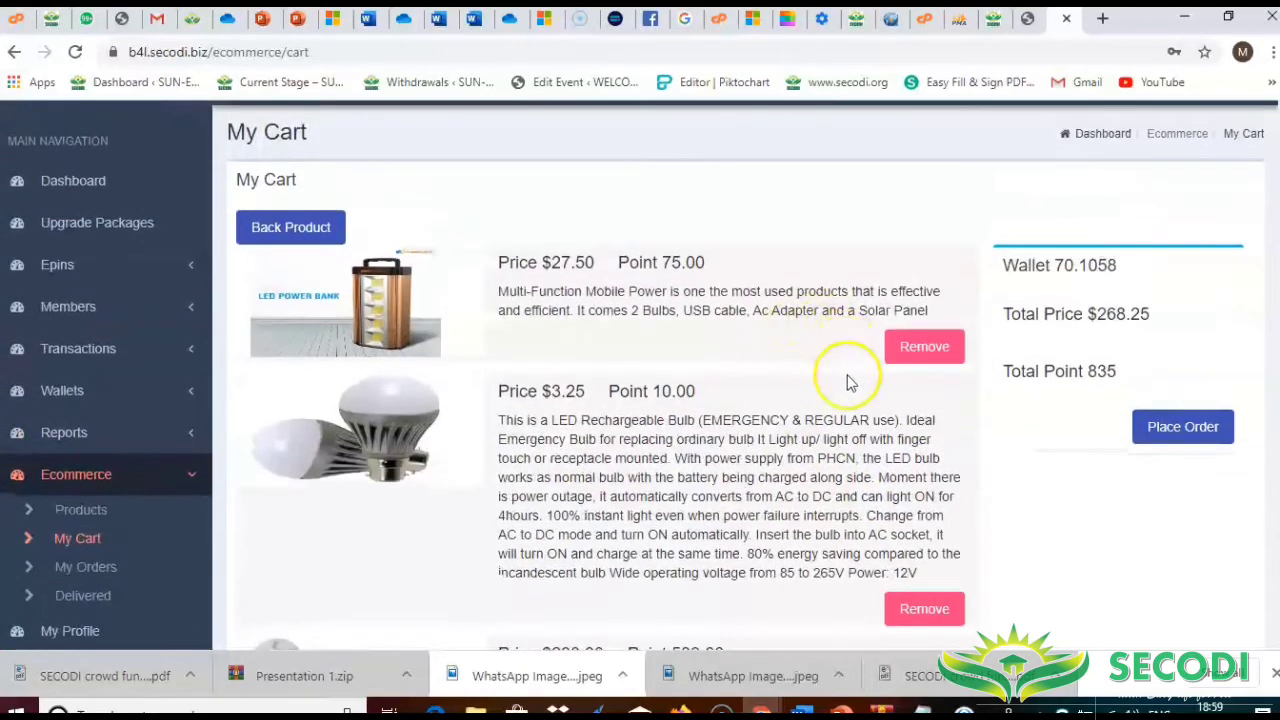
{"action": "scroll", "coordinate": [847, 383], "scroll_direction": "down", "scroll_amount": 3}
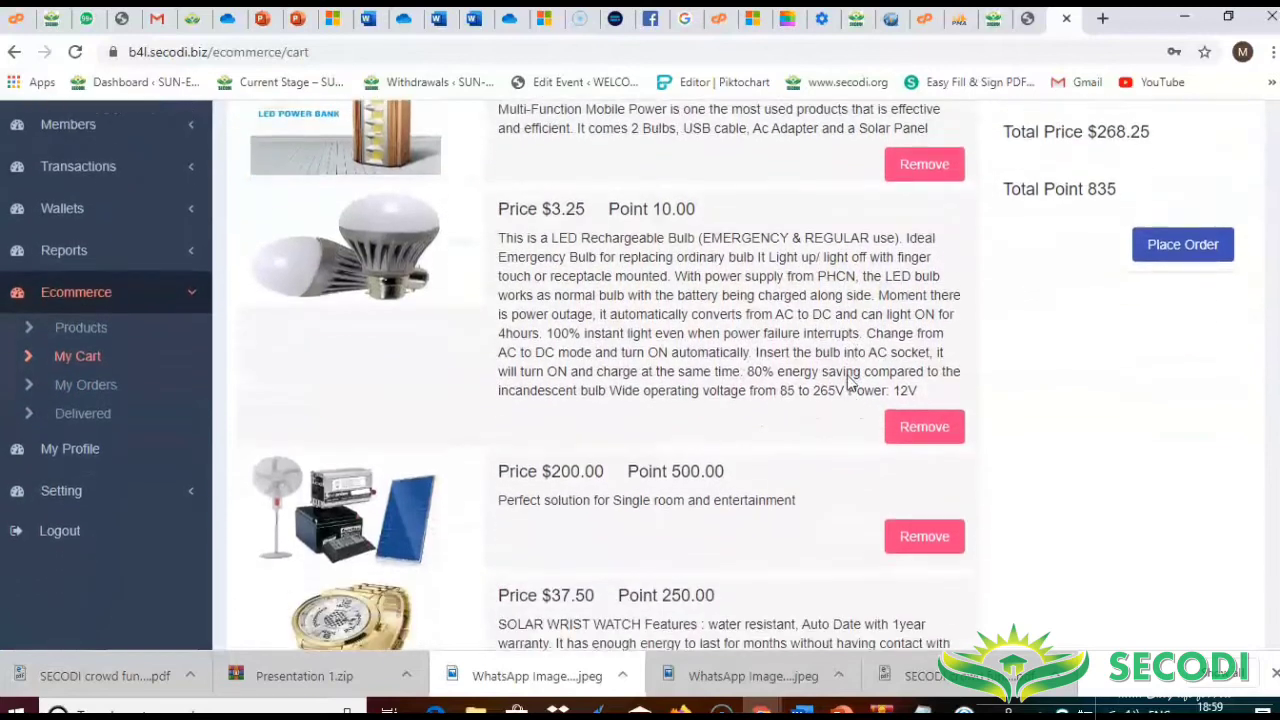
{"action": "scroll", "coordinate": [847, 383], "scroll_direction": "down", "scroll_amount": 2}
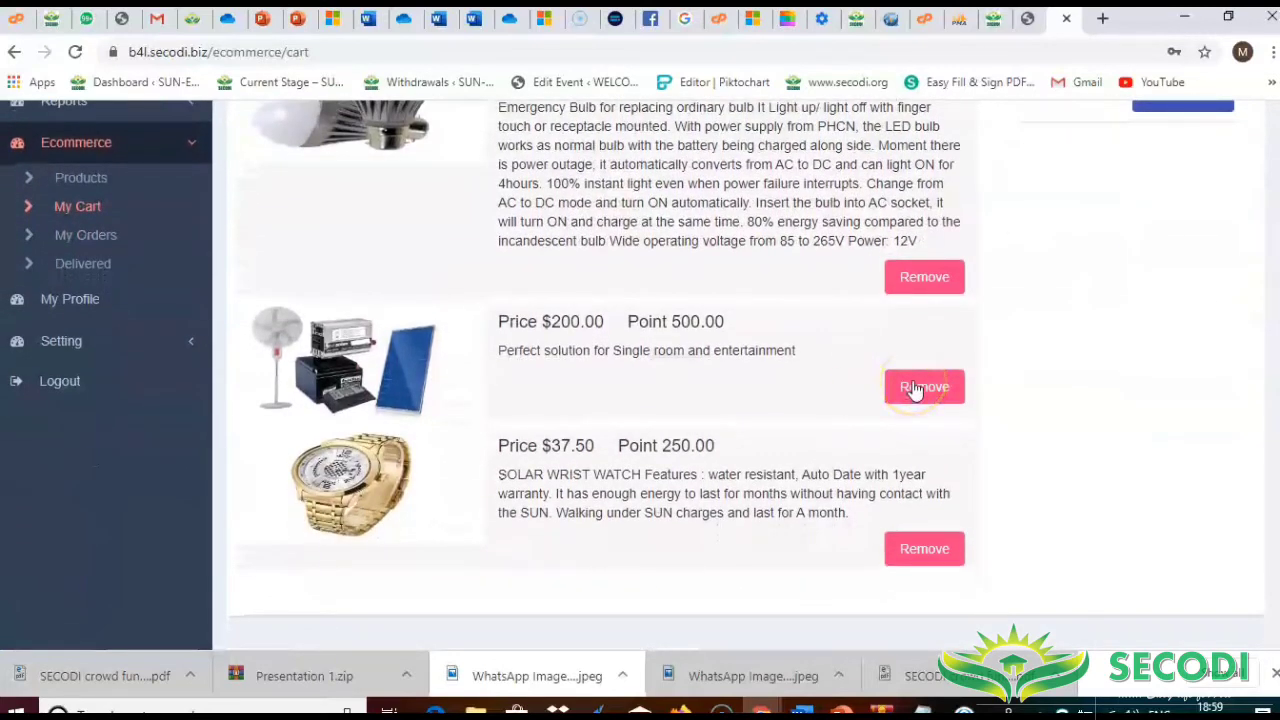
{"action": "left_click", "coordinate": [913, 390]}
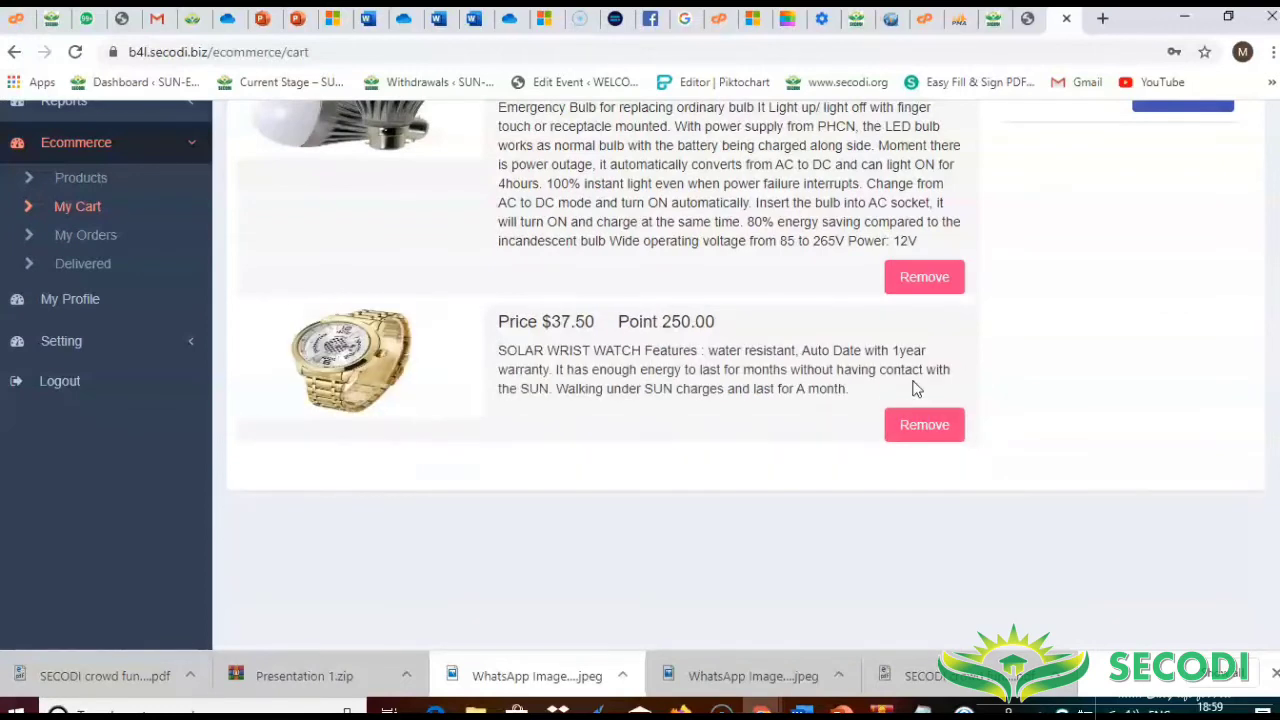
Step: Check the remaining cart items and their total against the wallet balance, and place the order
{"action": "scroll", "coordinate": [800, 290], "scroll_direction": "up", "scroll_amount": 2}
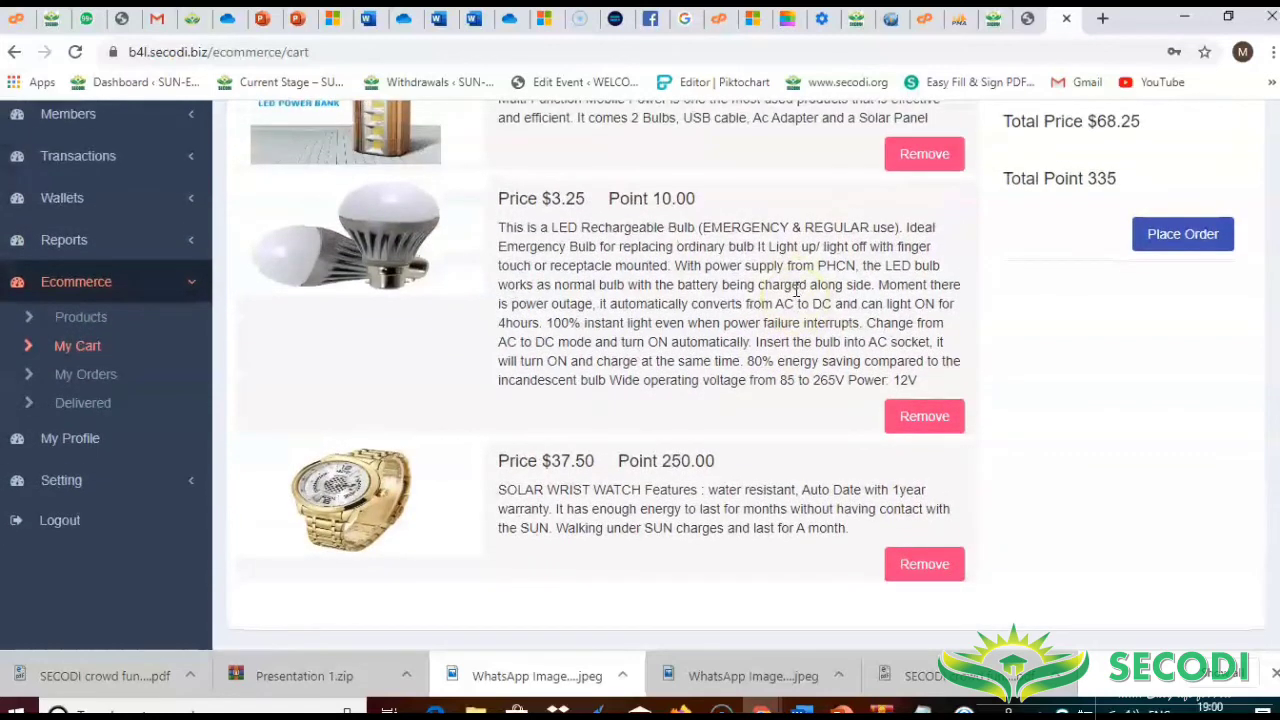
{"action": "scroll", "coordinate": [797, 288], "scroll_direction": "up", "scroll_amount": 2}
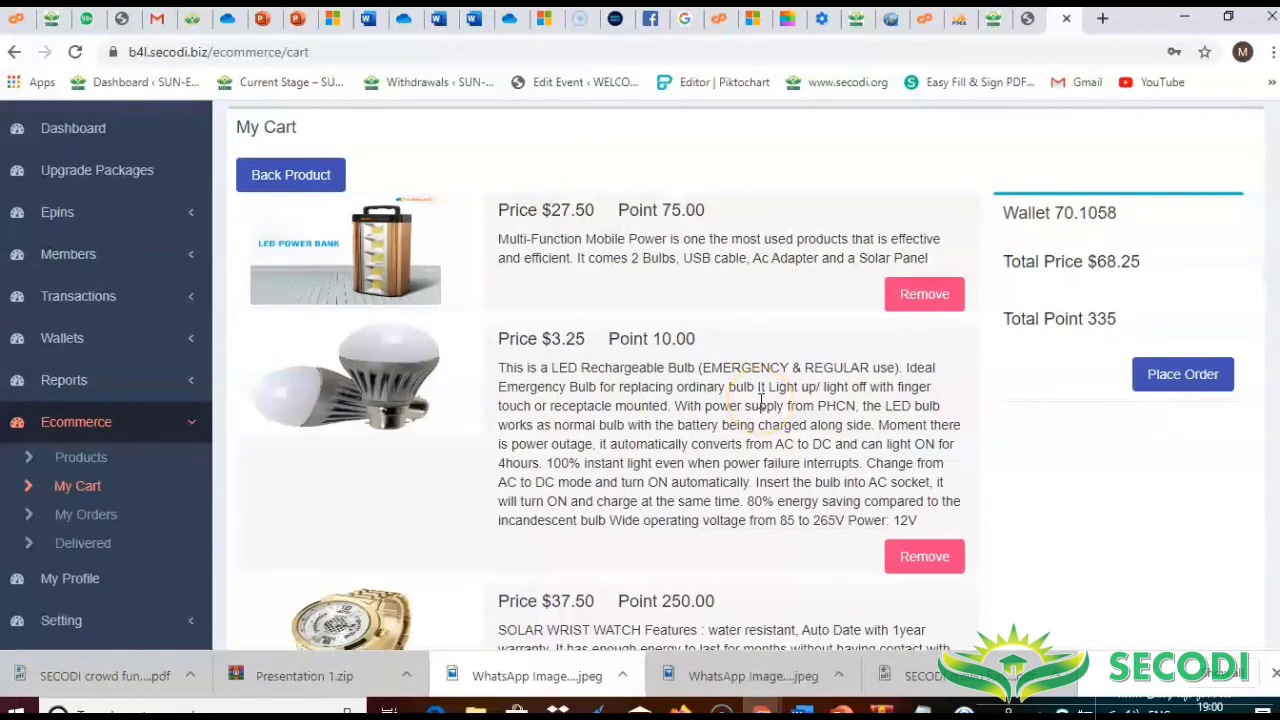
{"action": "scroll", "coordinate": [761, 400], "scroll_direction": "down", "scroll_amount": 1}
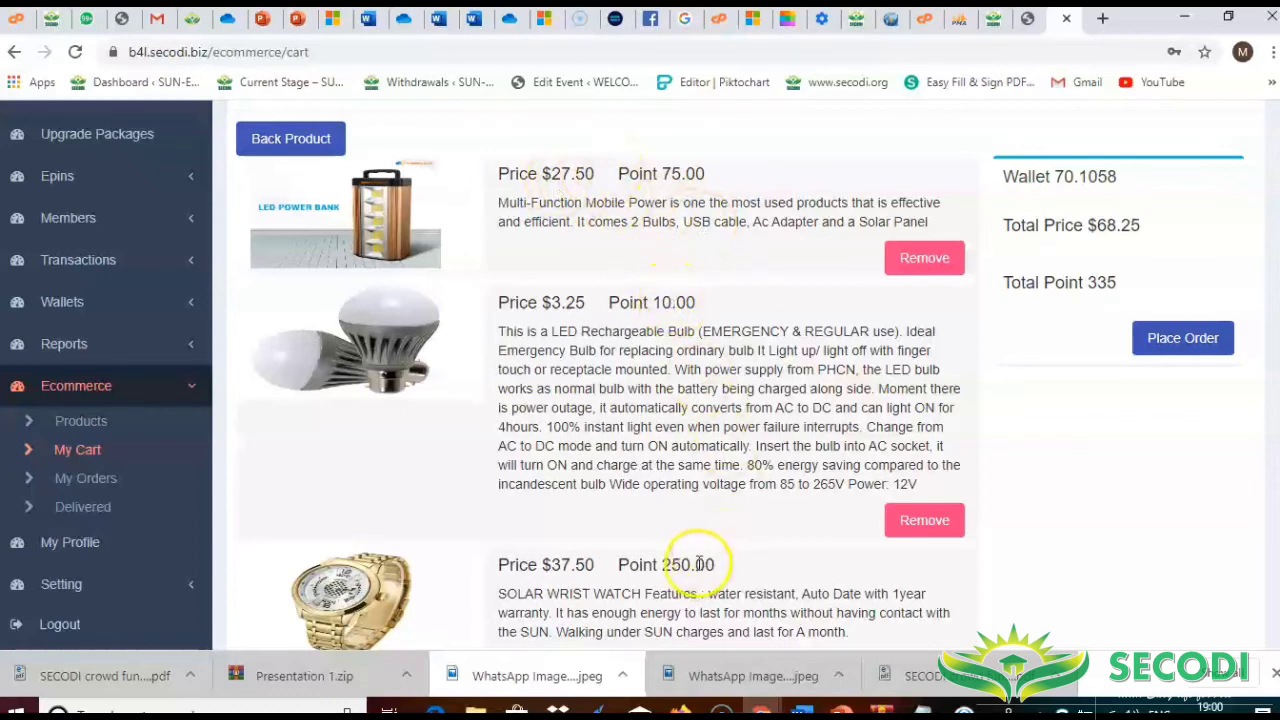
{"action": "scroll", "coordinate": [699, 565], "scroll_direction": "down", "scroll_amount": 1}
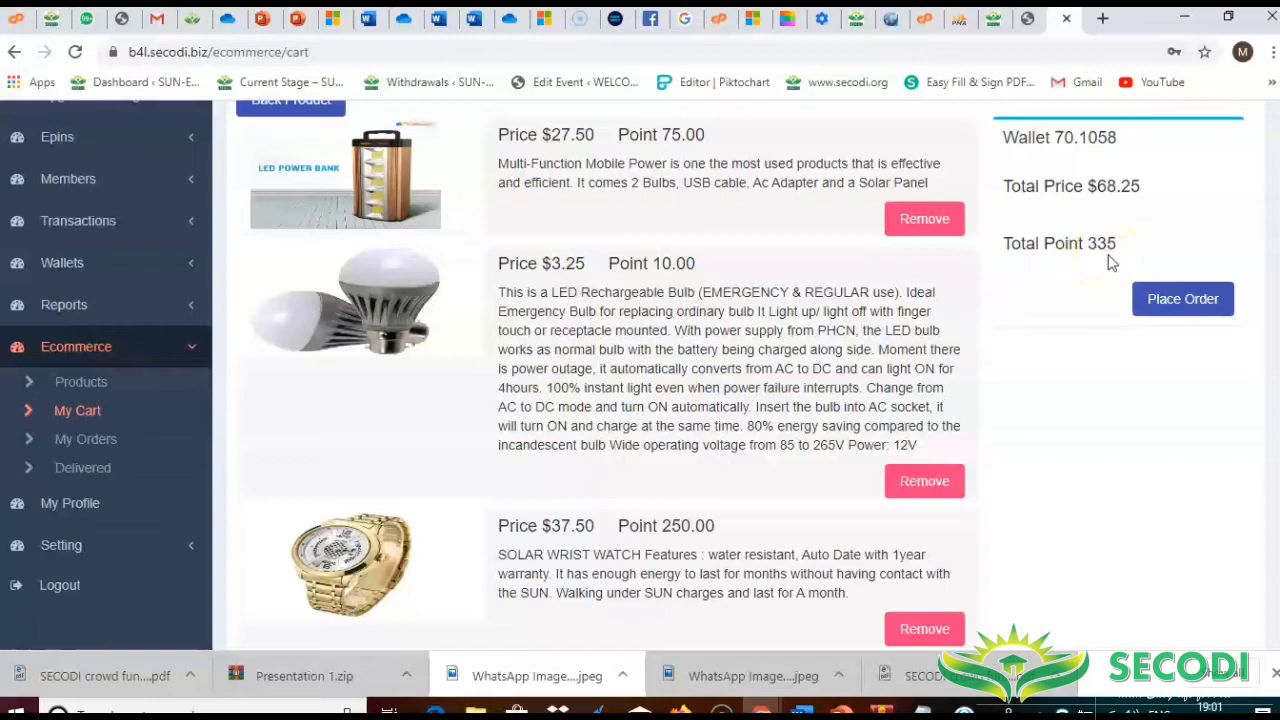
{"action": "scroll", "coordinate": [1110, 260], "scroll_direction": "down", "scroll_amount": 3}
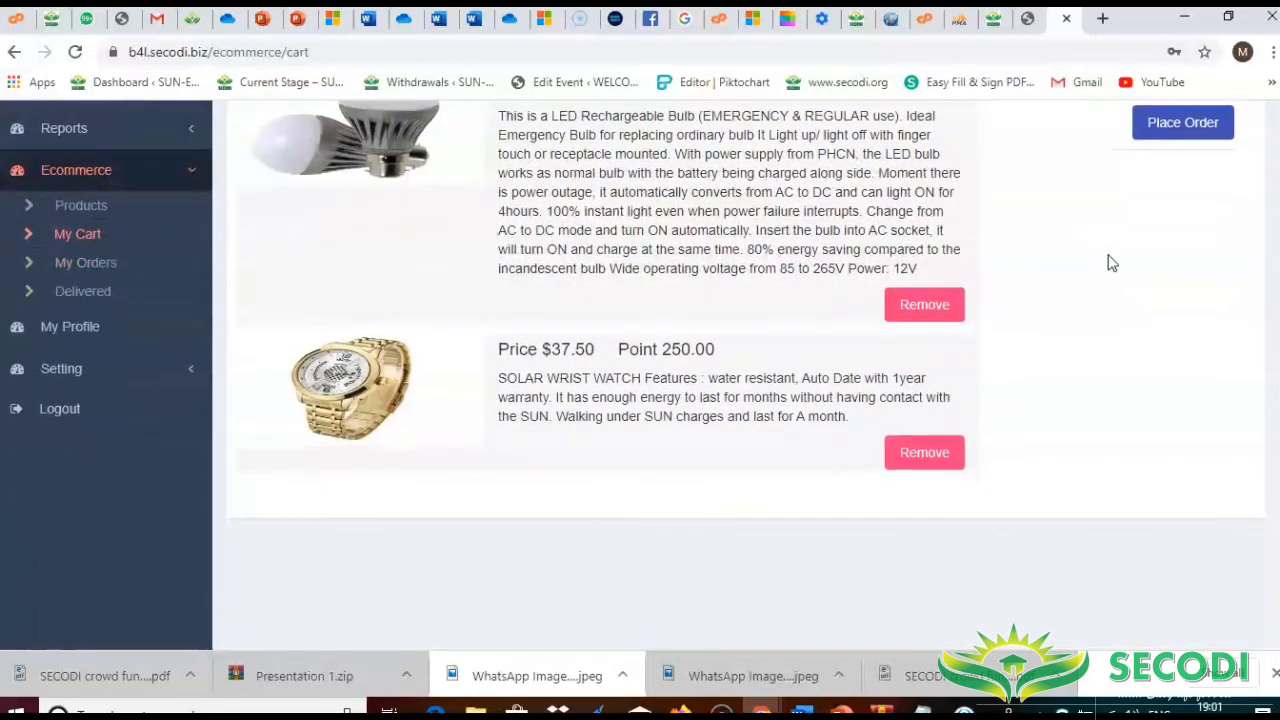
{"action": "scroll", "coordinate": [1143, 308], "scroll_direction": "up", "scroll_amount": 3}
{"action": "scroll", "coordinate": [1170, 340], "scroll_direction": "up", "scroll_amount": 1}
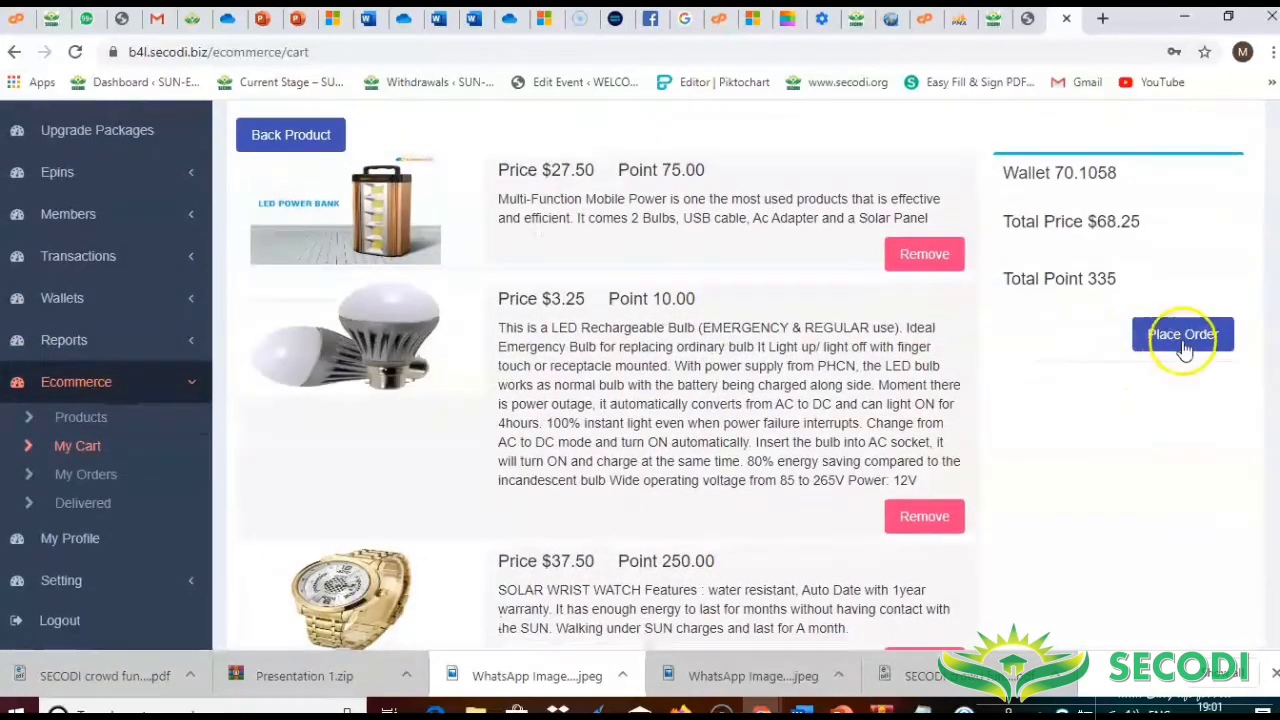
{"action": "left_click", "coordinate": [1184, 340]}
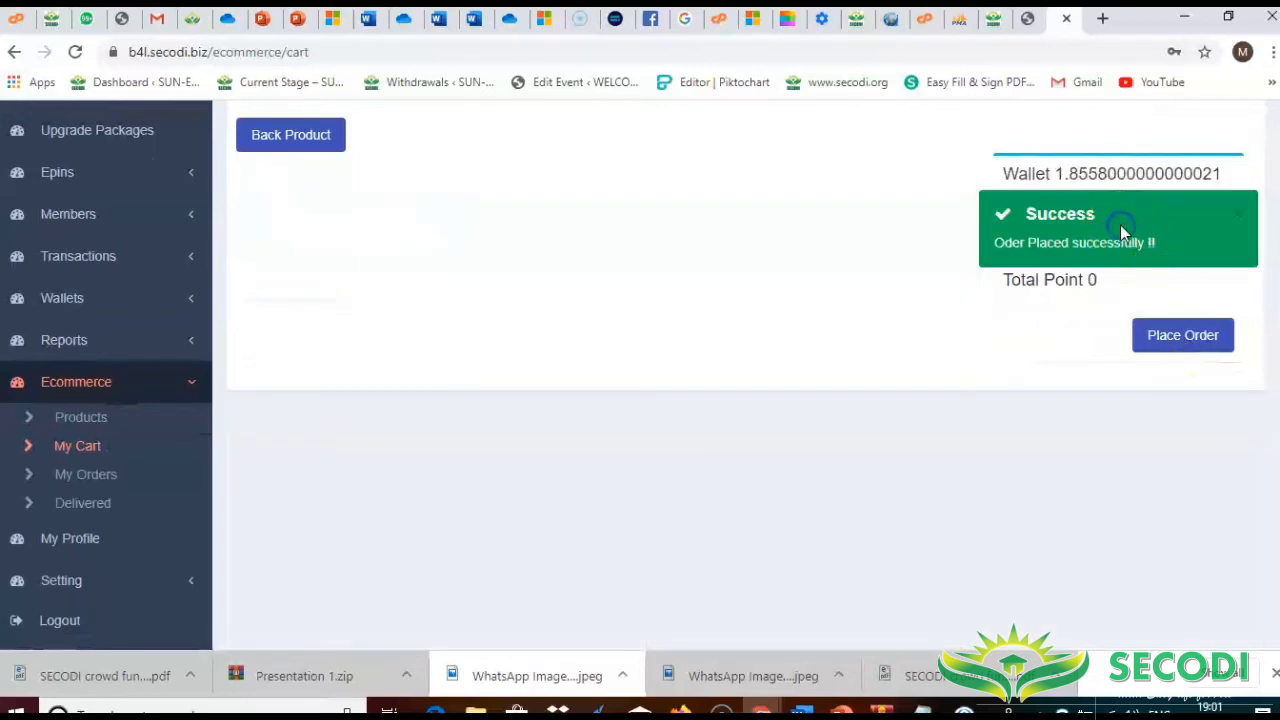
{"action": "scroll", "coordinate": [1120, 232], "scroll_direction": "up", "scroll_amount": 2}
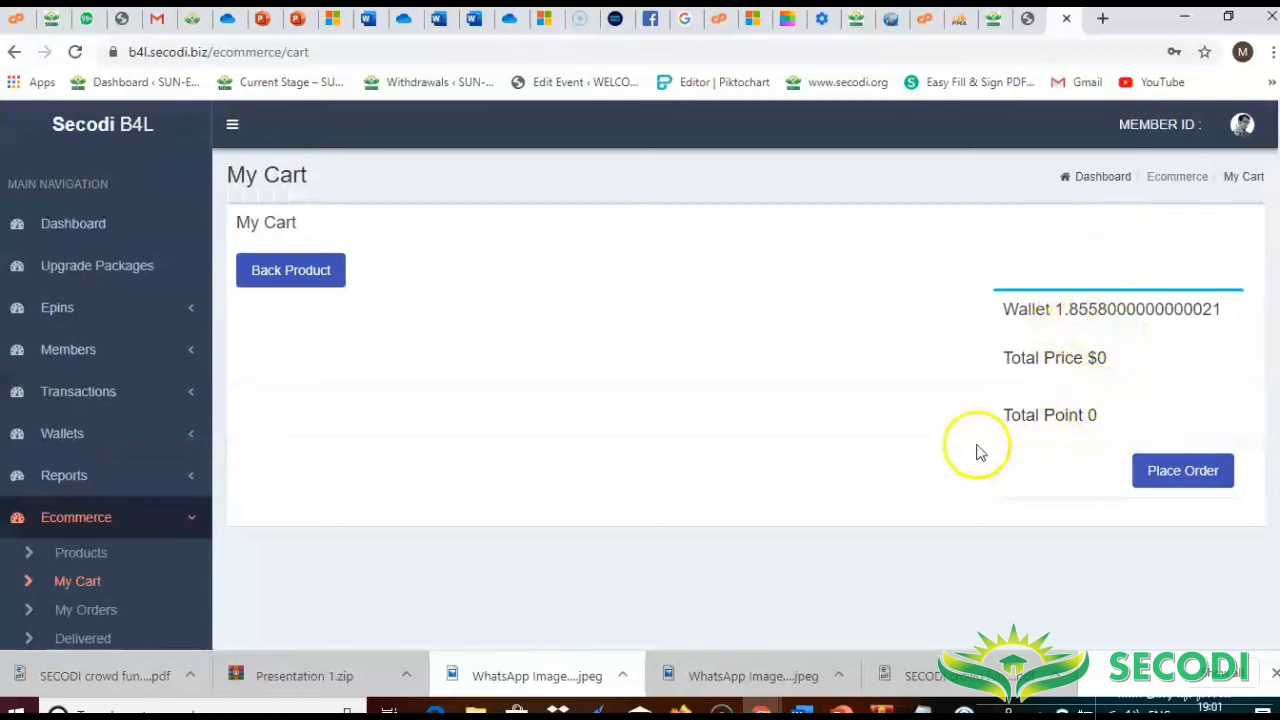
{"action": "scroll", "coordinate": [640, 508], "scroll_direction": "down", "scroll_amount": 3}
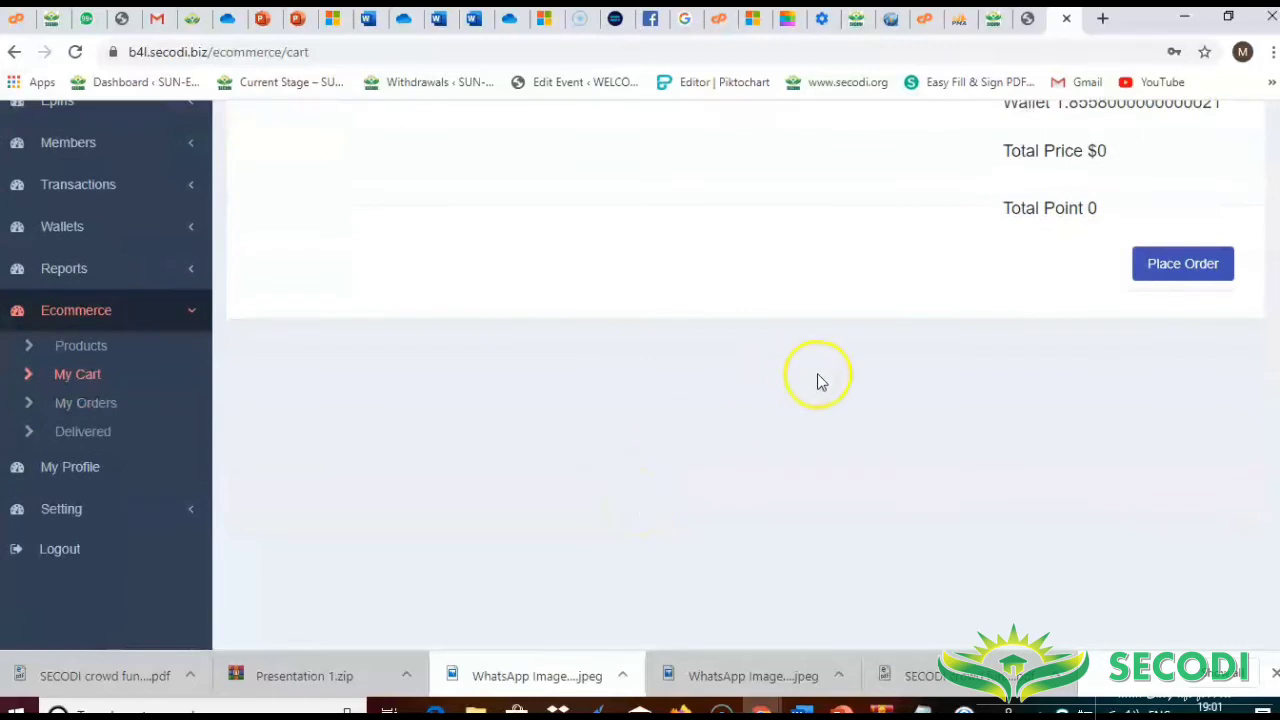
{"action": "scroll", "coordinate": [817, 380], "scroll_direction": "up", "scroll_amount": 1}
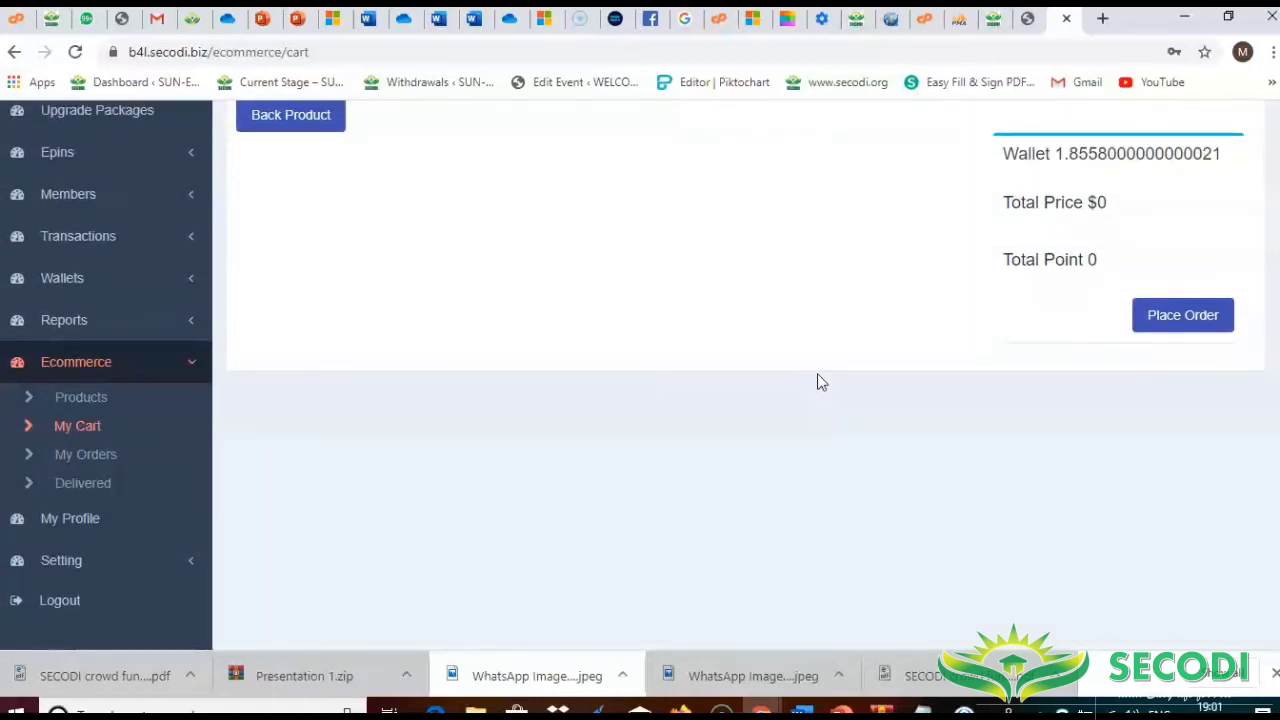
{"action": "scroll", "coordinate": [817, 382], "scroll_direction": "up", "scroll_amount": 2}
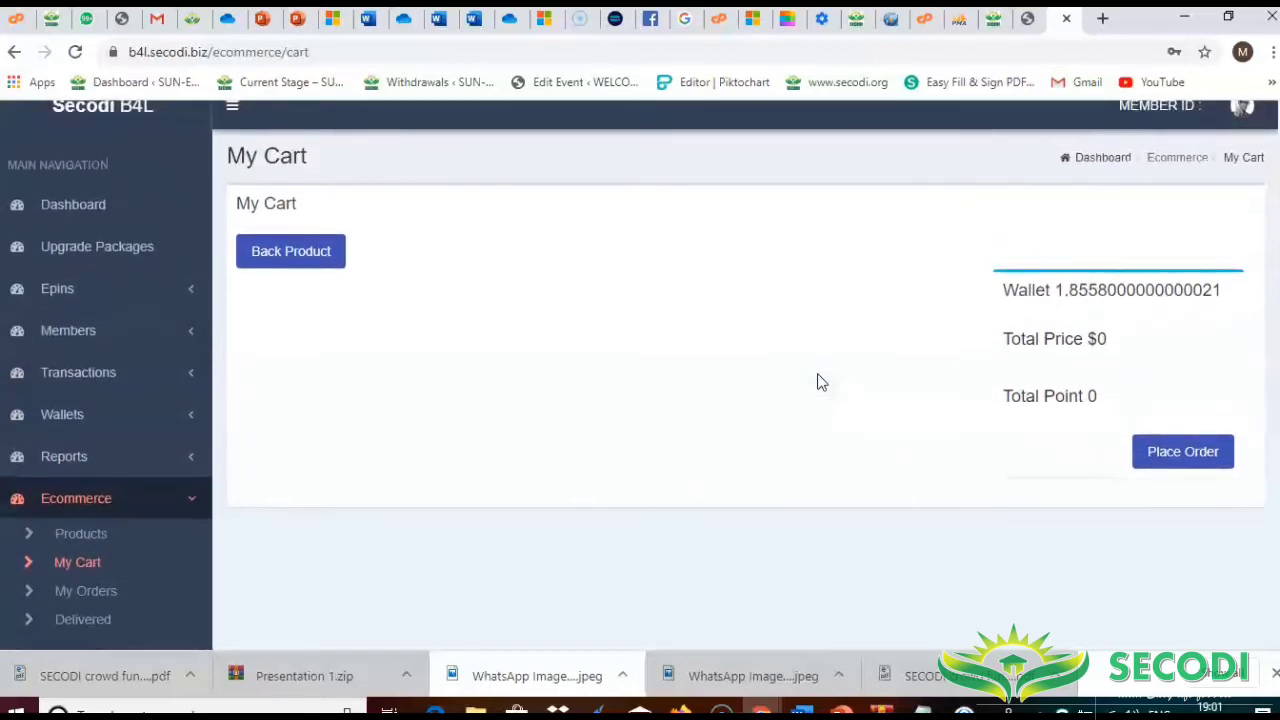
Step: Open the Point Wallet and check the available points and their estimated dollar value
{"action": "scroll", "coordinate": [708, 411], "scroll_direction": "down", "scroll_amount": 2}
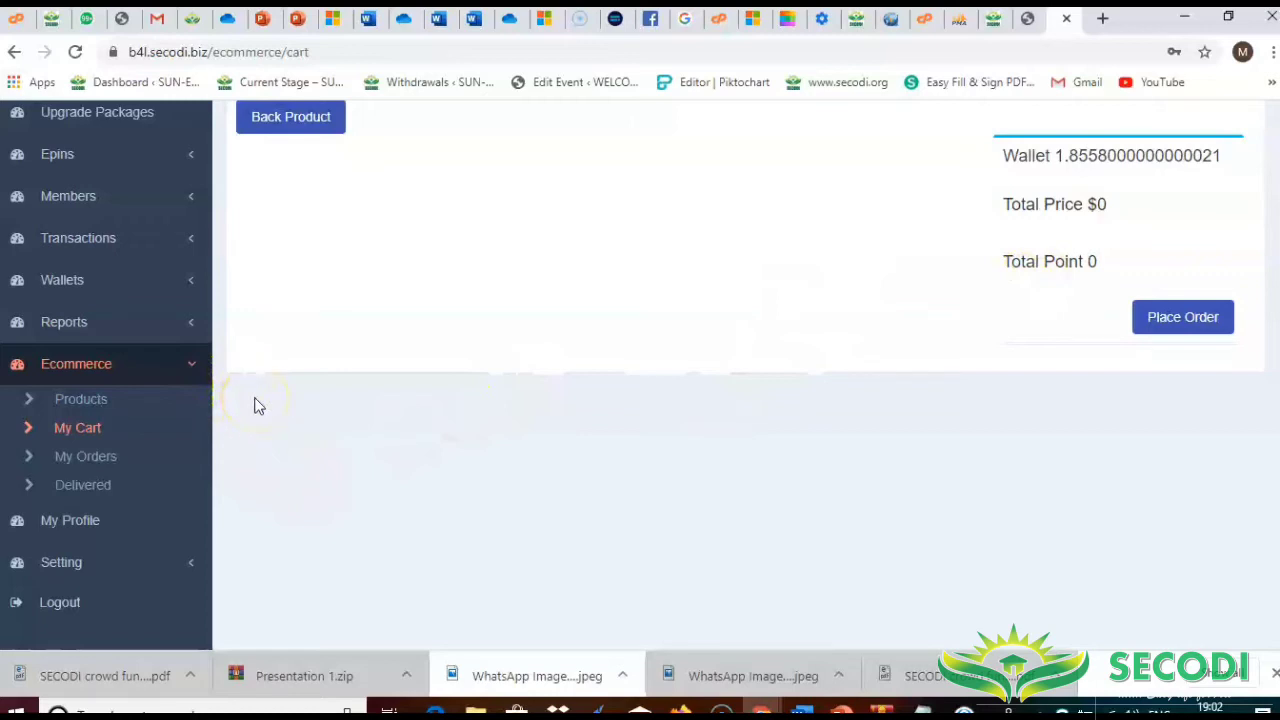
{"action": "left_click", "coordinate": [110, 321]}
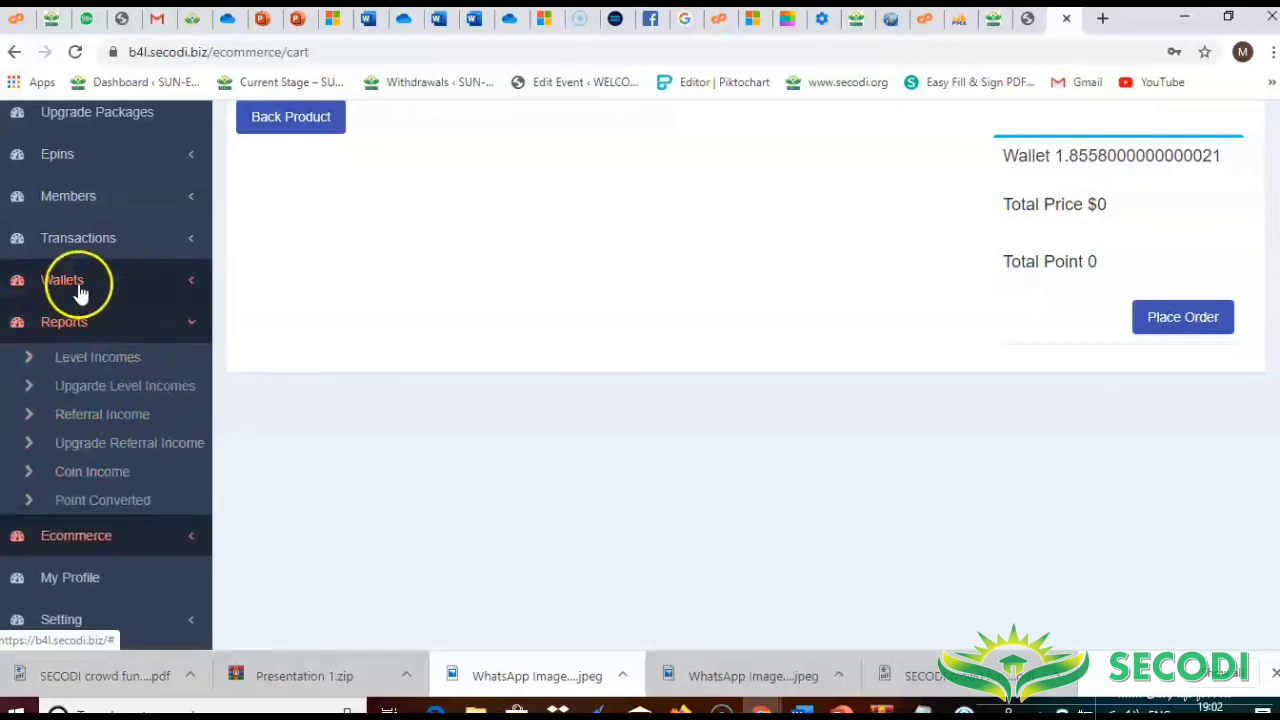
{"action": "left_click", "coordinate": [80, 288]}
{"action": "left_click", "coordinate": [100, 370]}
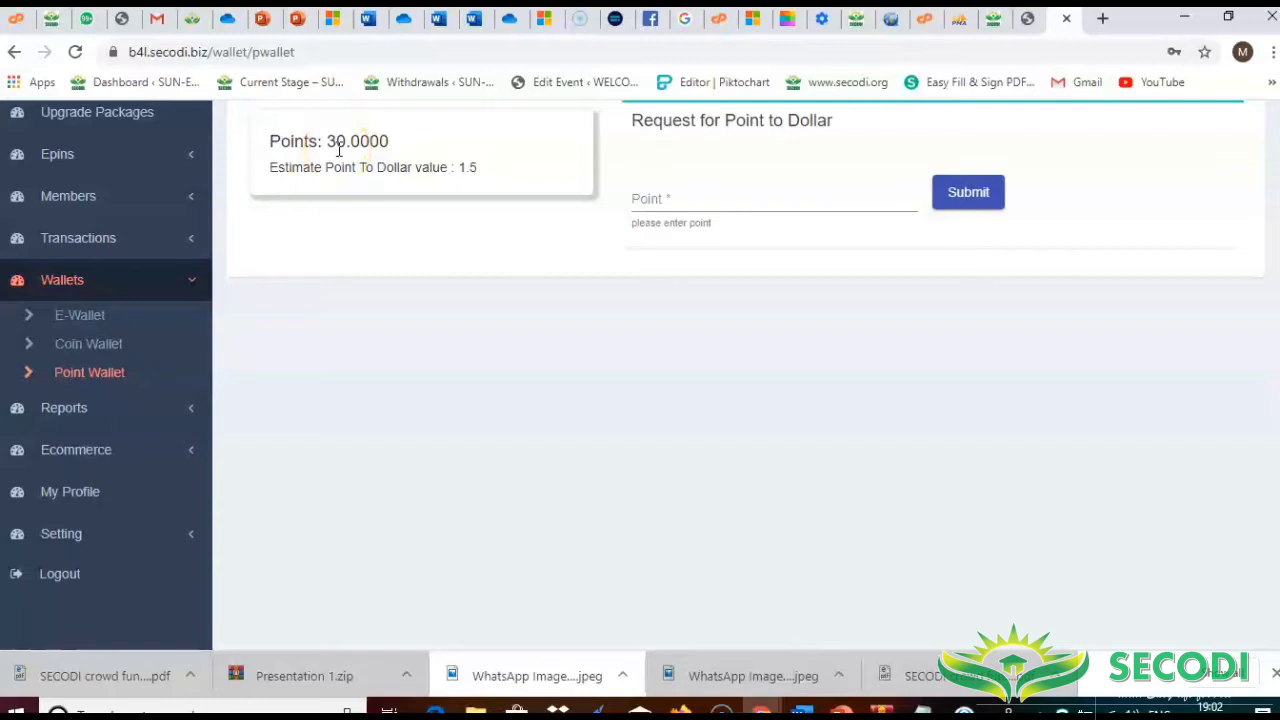
{"action": "scroll", "coordinate": [352, 145], "scroll_direction": "up", "scroll_amount": 2}
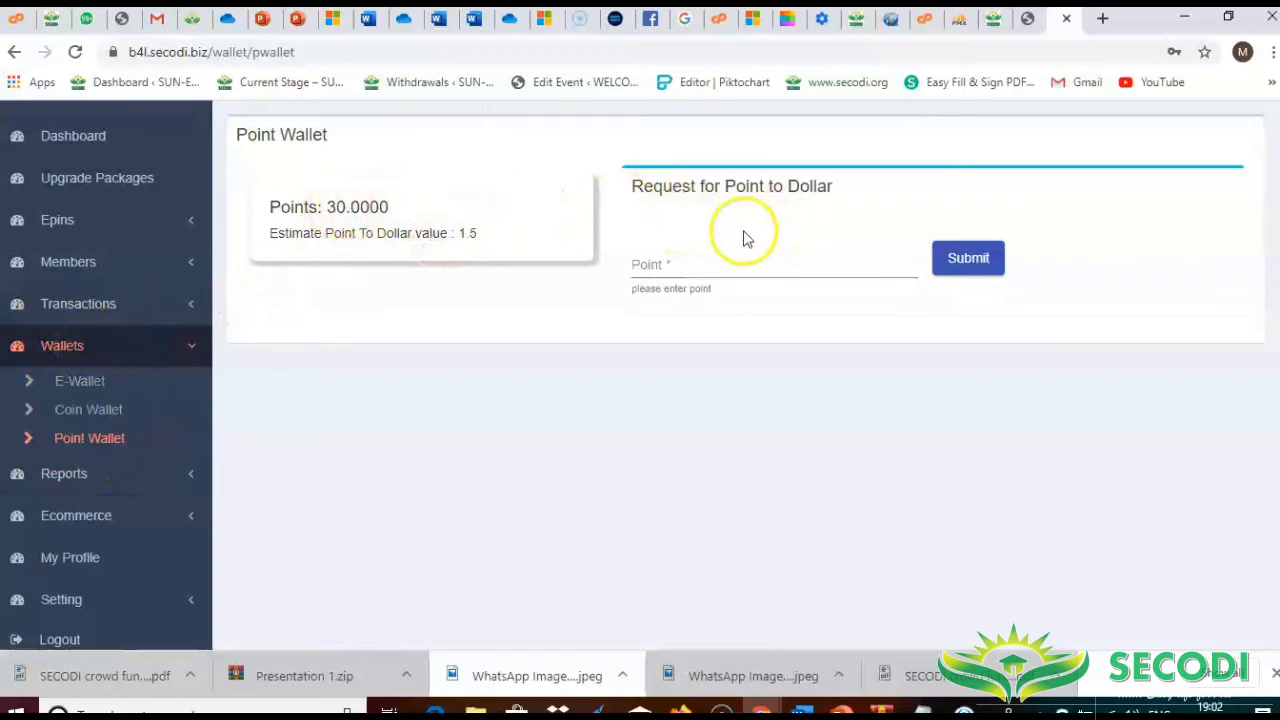
Step: Try to submit a point-to-dollar request with the point amount left empty
{"action": "left_click", "coordinate": [677, 262]}
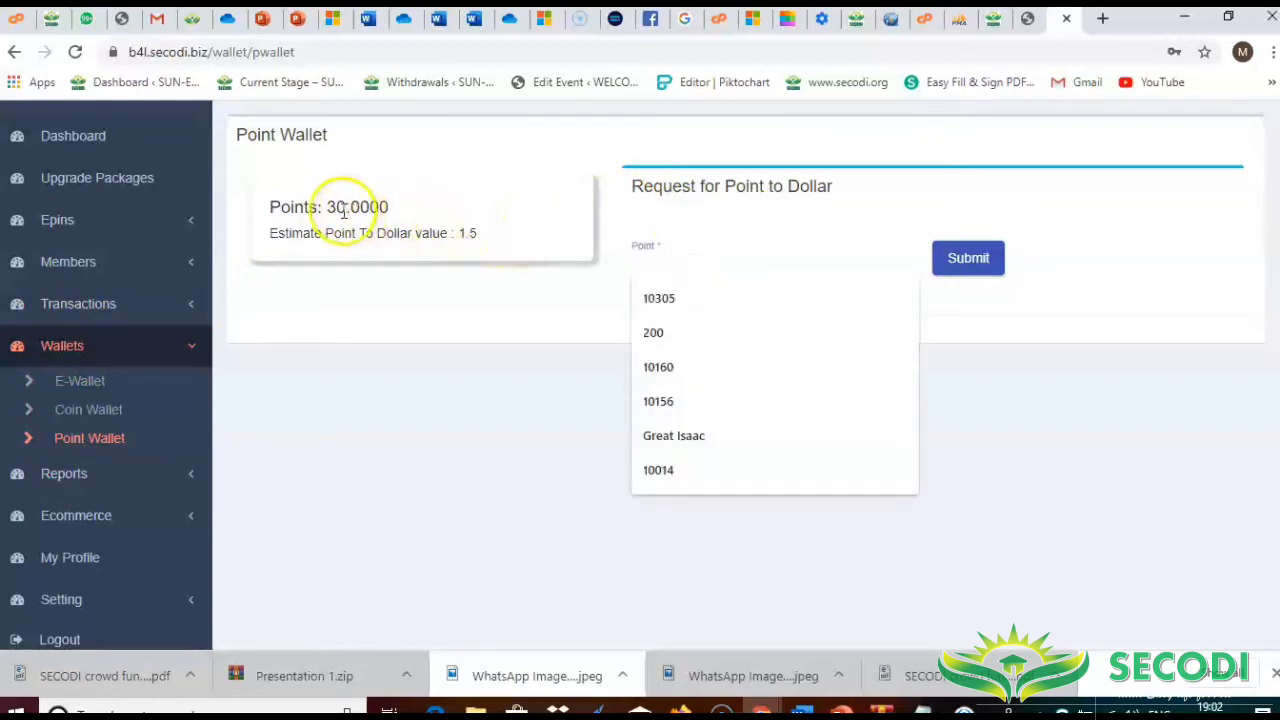
{"action": "left_click", "coordinate": [566, 309]}
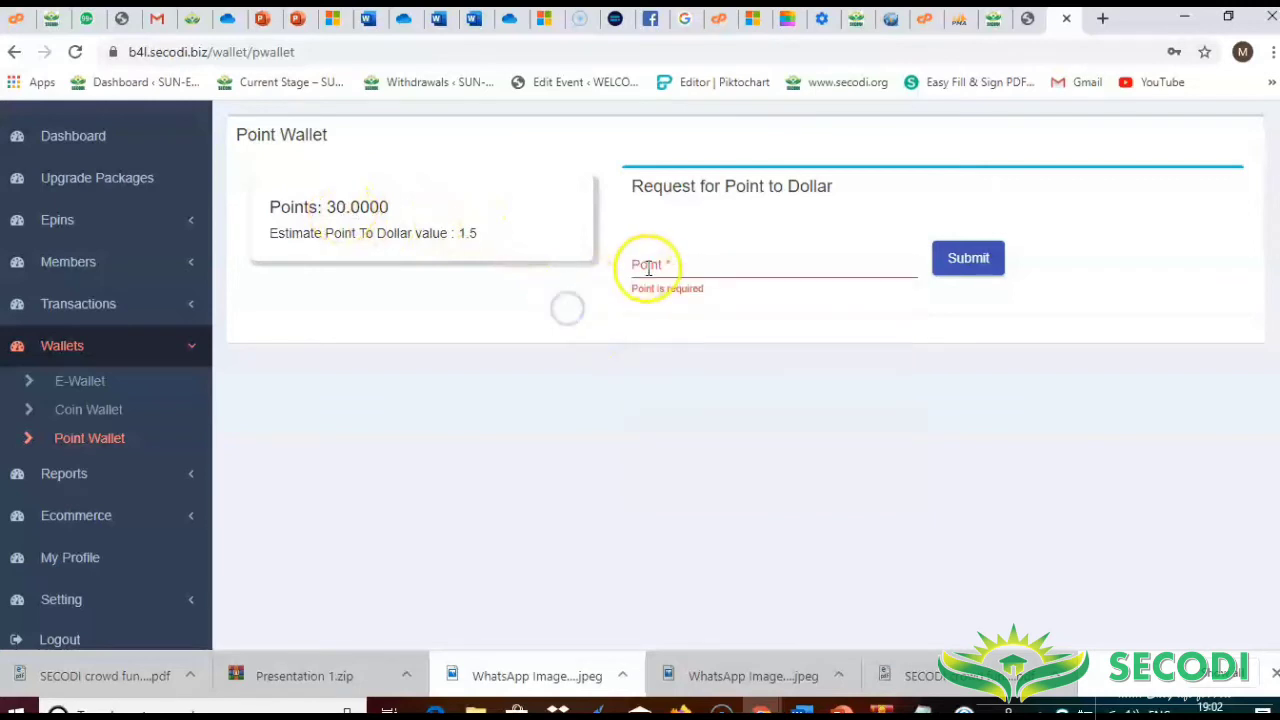
{"action": "left_click", "coordinate": [648, 267]}
{"action": "left_click", "coordinate": [559, 313]}
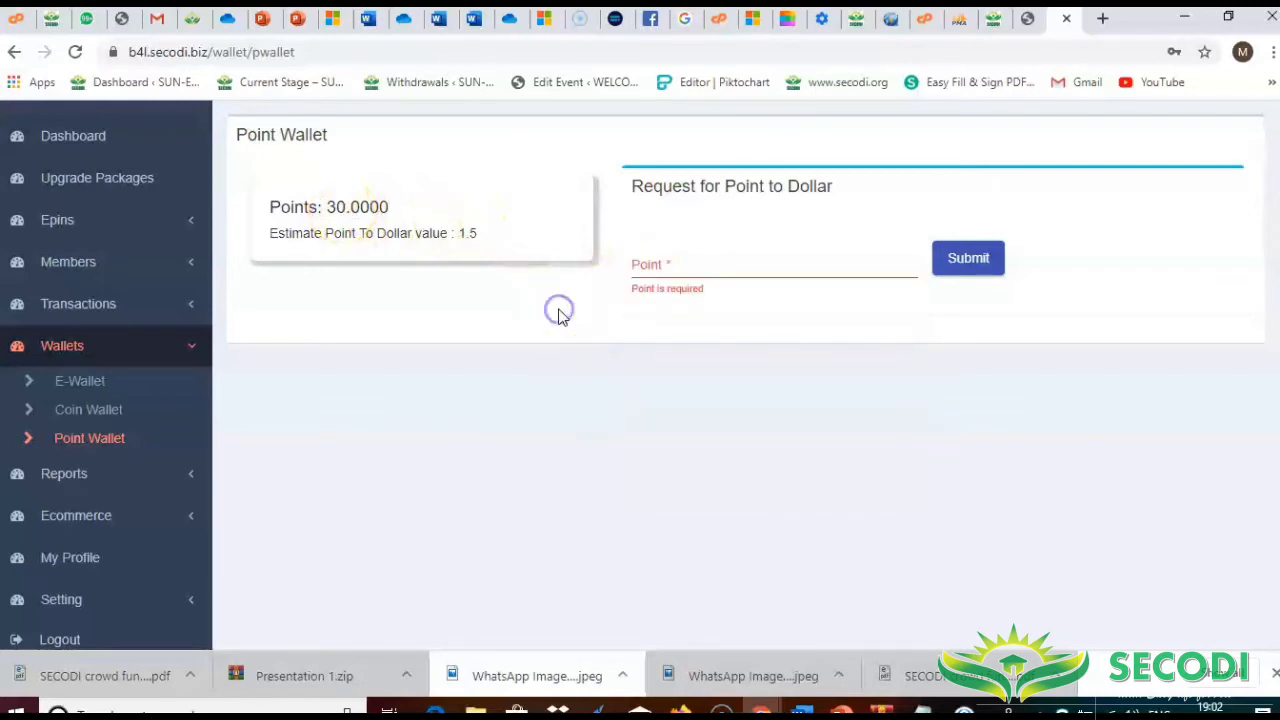
{"action": "left_click", "coordinate": [641, 264]}
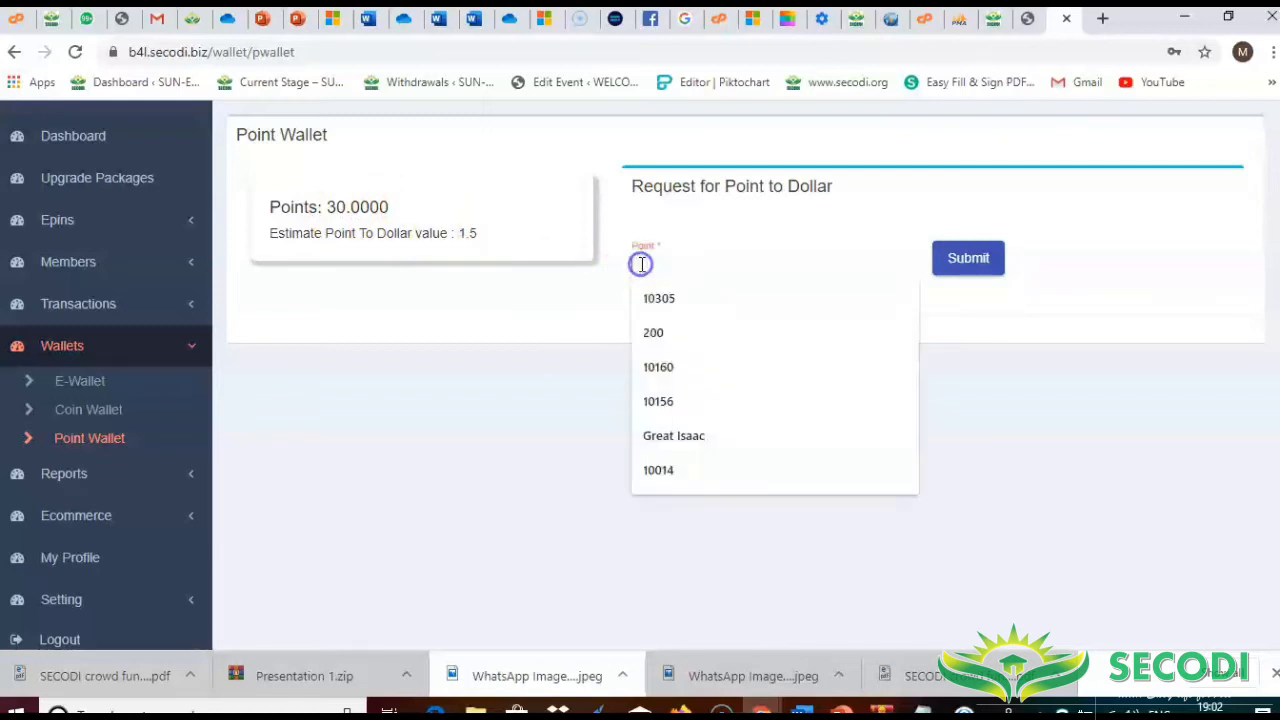
{"action": "left_click", "coordinate": [579, 291]}
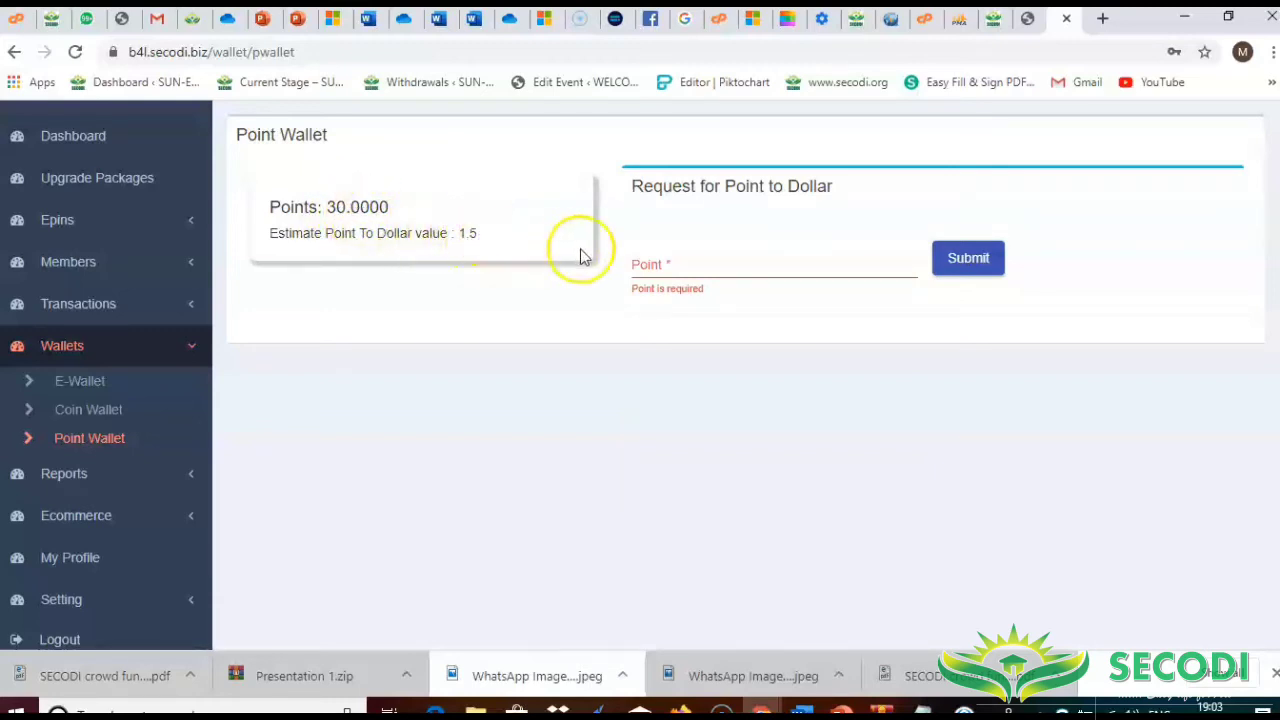
{"action": "left_click", "coordinate": [645, 263]}
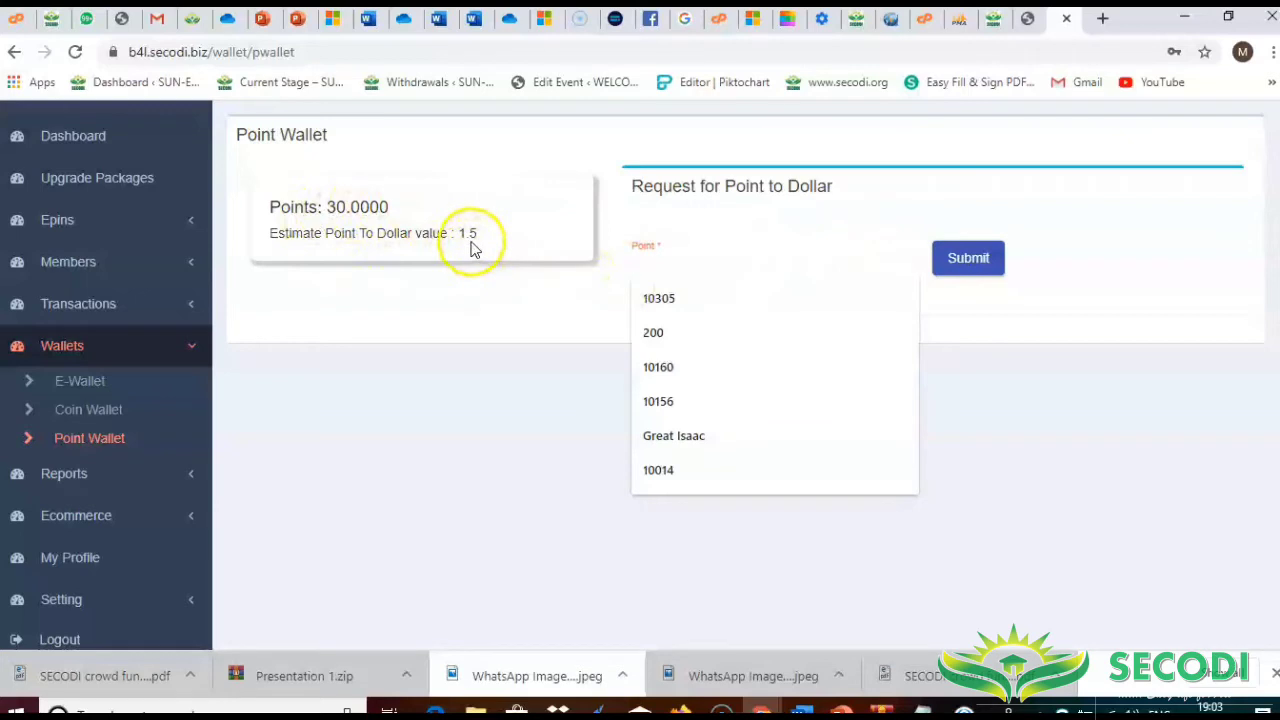
{"action": "left_click", "coordinate": [506, 266]}
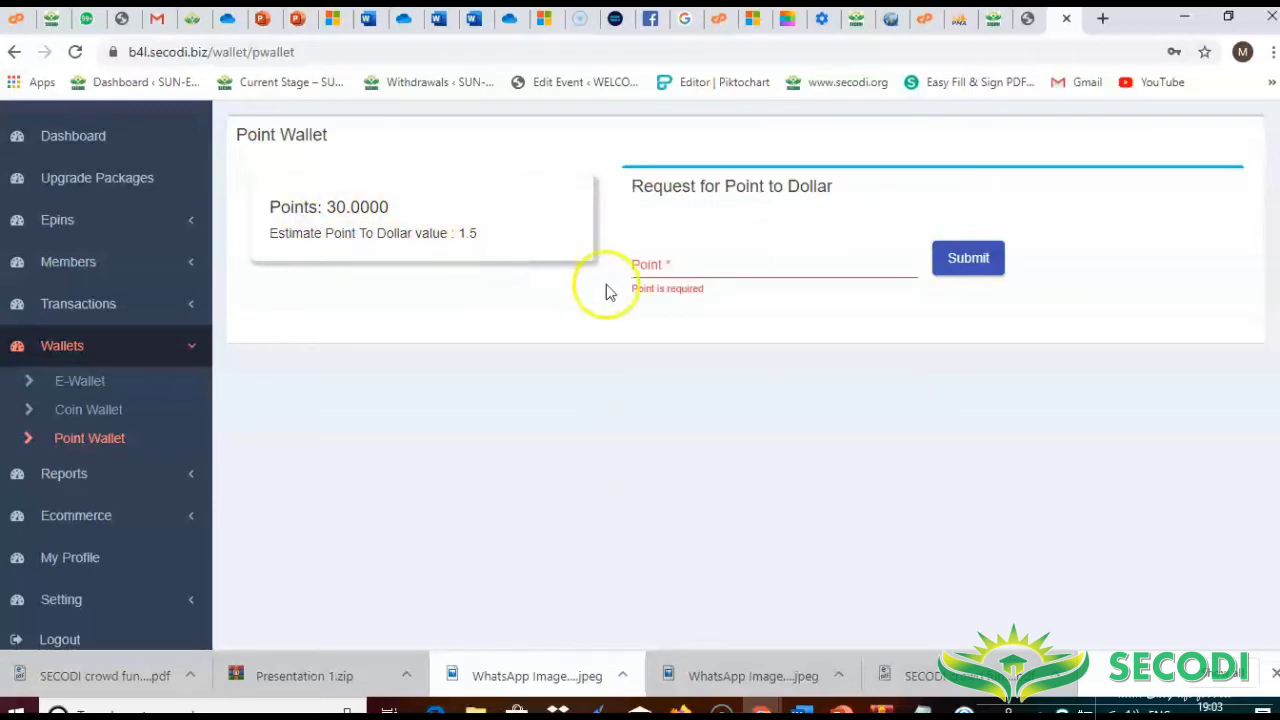
{"action": "left_click", "coordinate": [967, 268]}
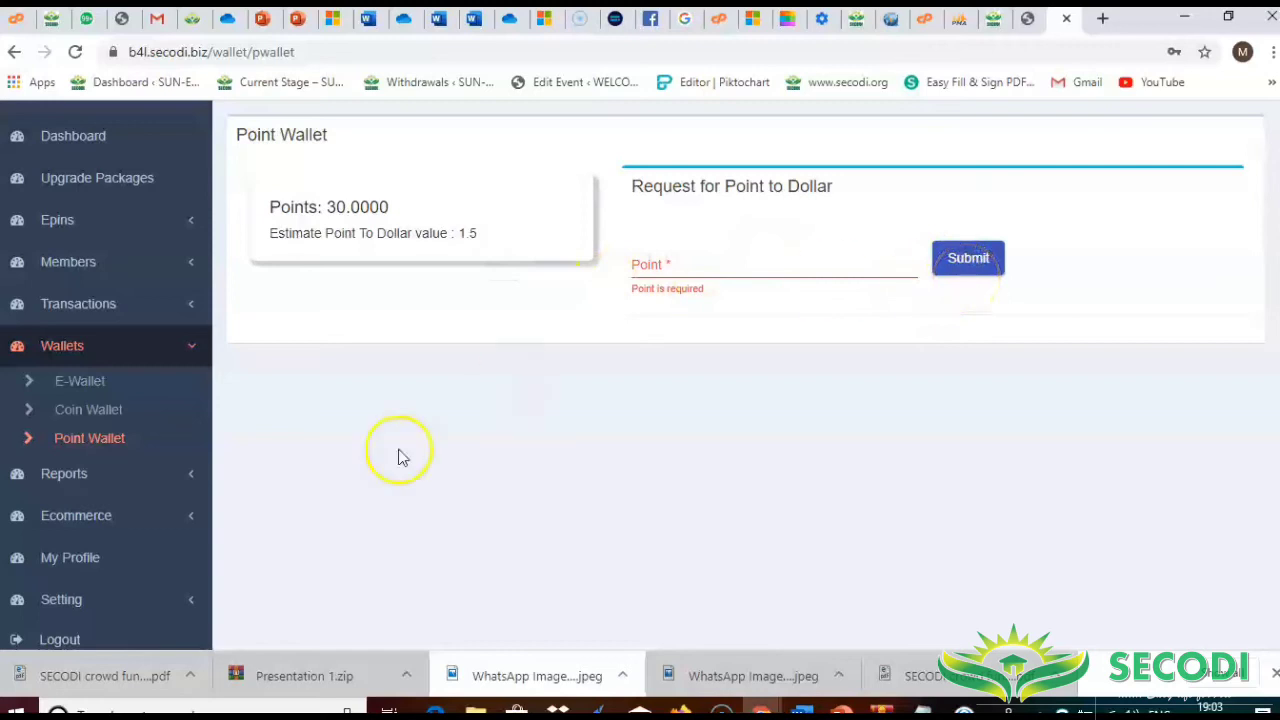
Step: Check the E-Wallet balance and its withdrawal request form, and check the coin balance in the Coin Wallet
{"action": "left_click", "coordinate": [95, 418]}
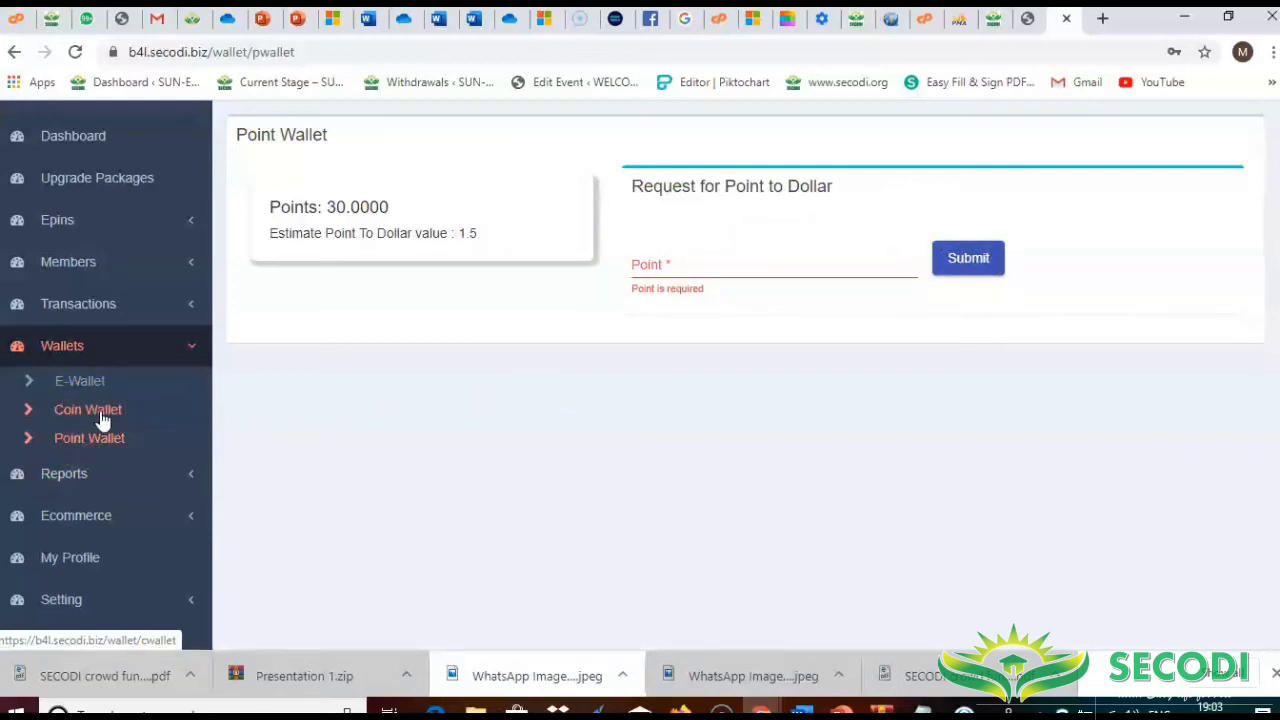
{"action": "left_click", "coordinate": [105, 415]}
{"action": "left_click", "coordinate": [101, 391]}
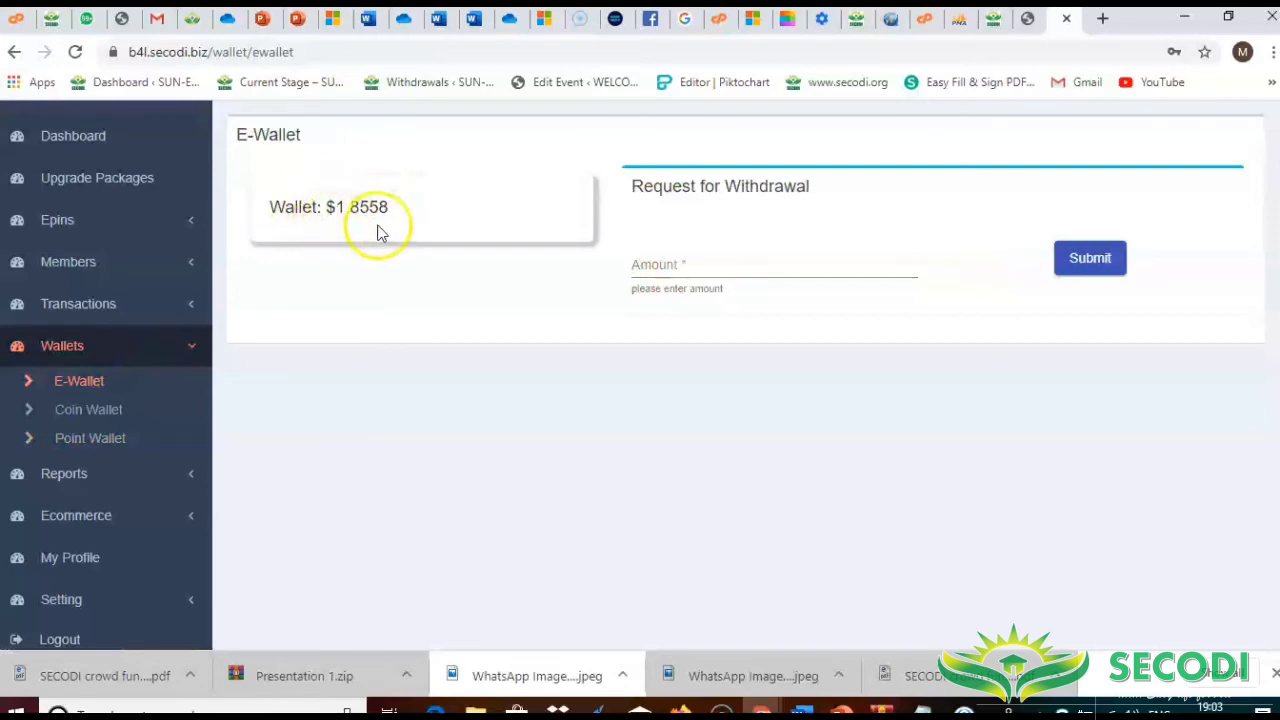
{"action": "left_click", "coordinate": [670, 269]}
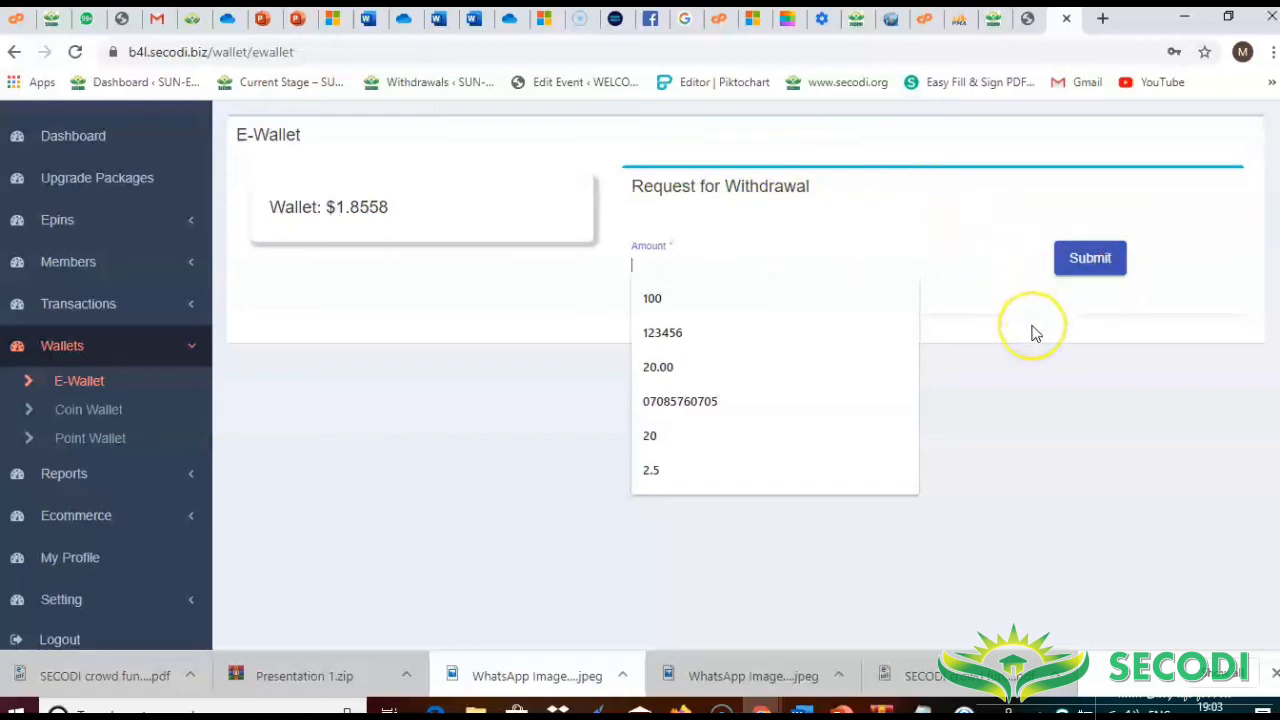
{"action": "scroll", "coordinate": [1036, 334], "scroll_direction": "down", "scroll_amount": 1}
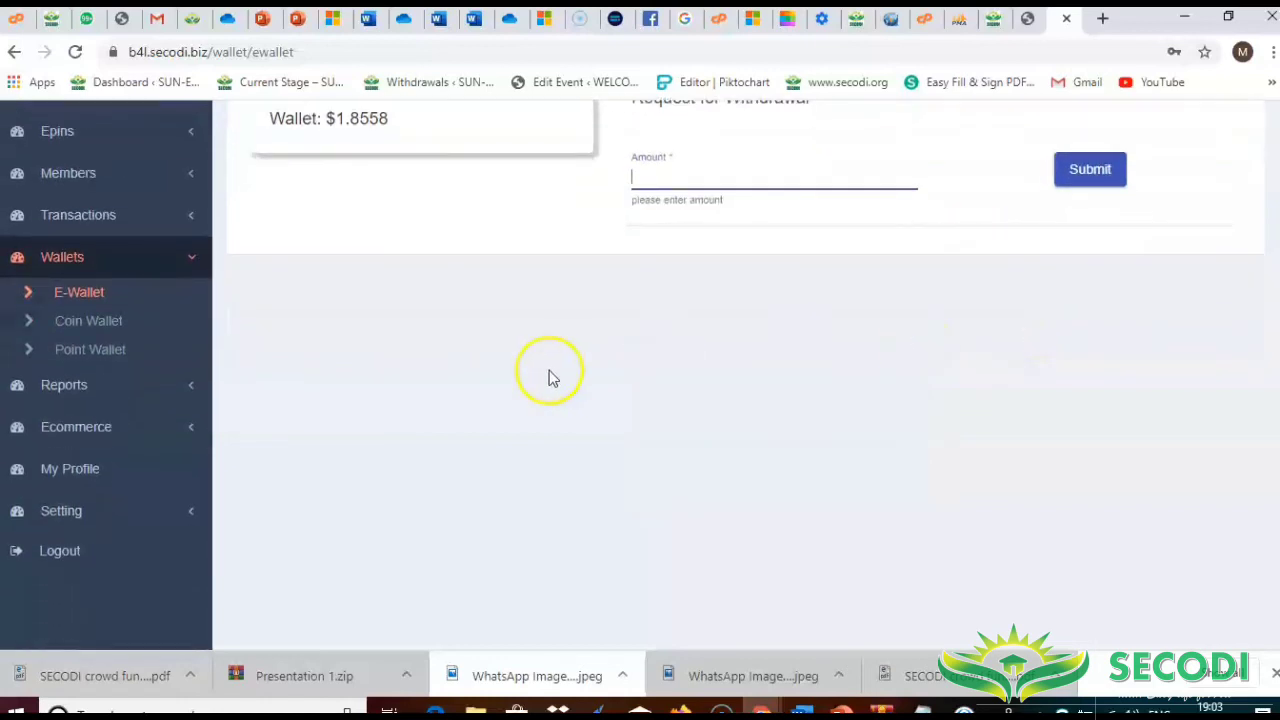
{"action": "left_click", "coordinate": [104, 325]}
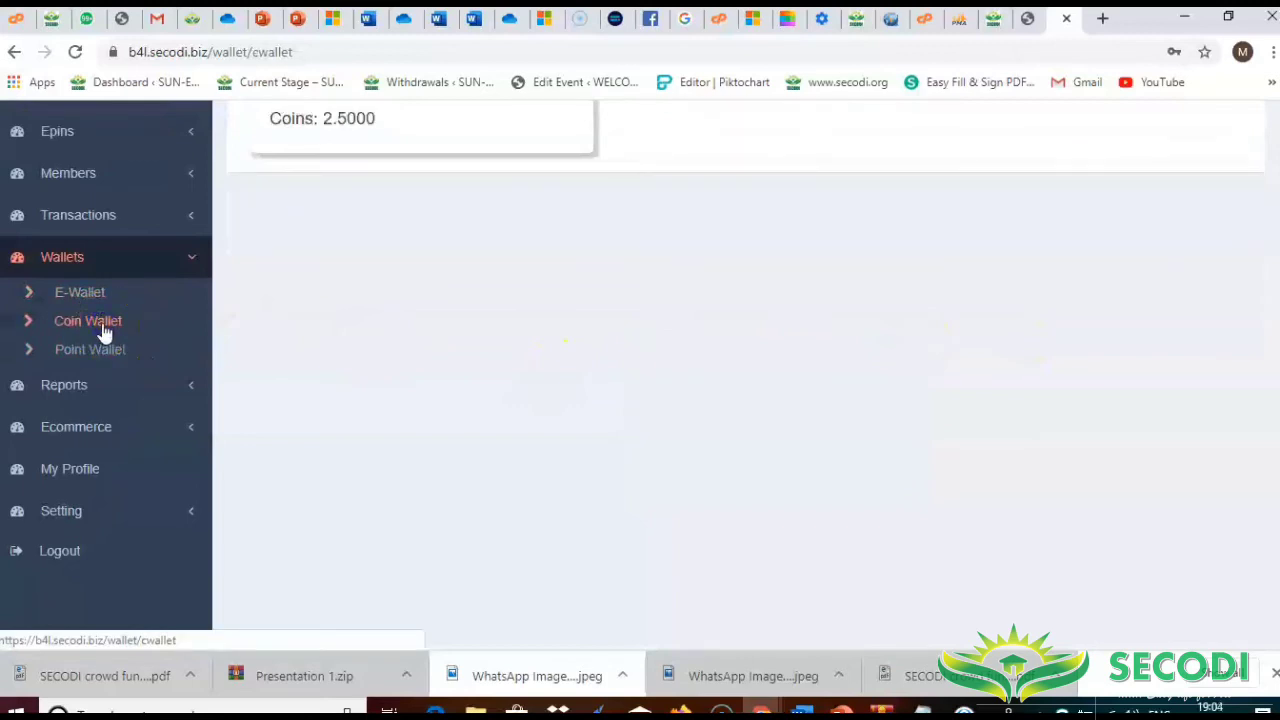
{"action": "scroll", "coordinate": [419, 137], "scroll_direction": "up", "scroll_amount": 1}
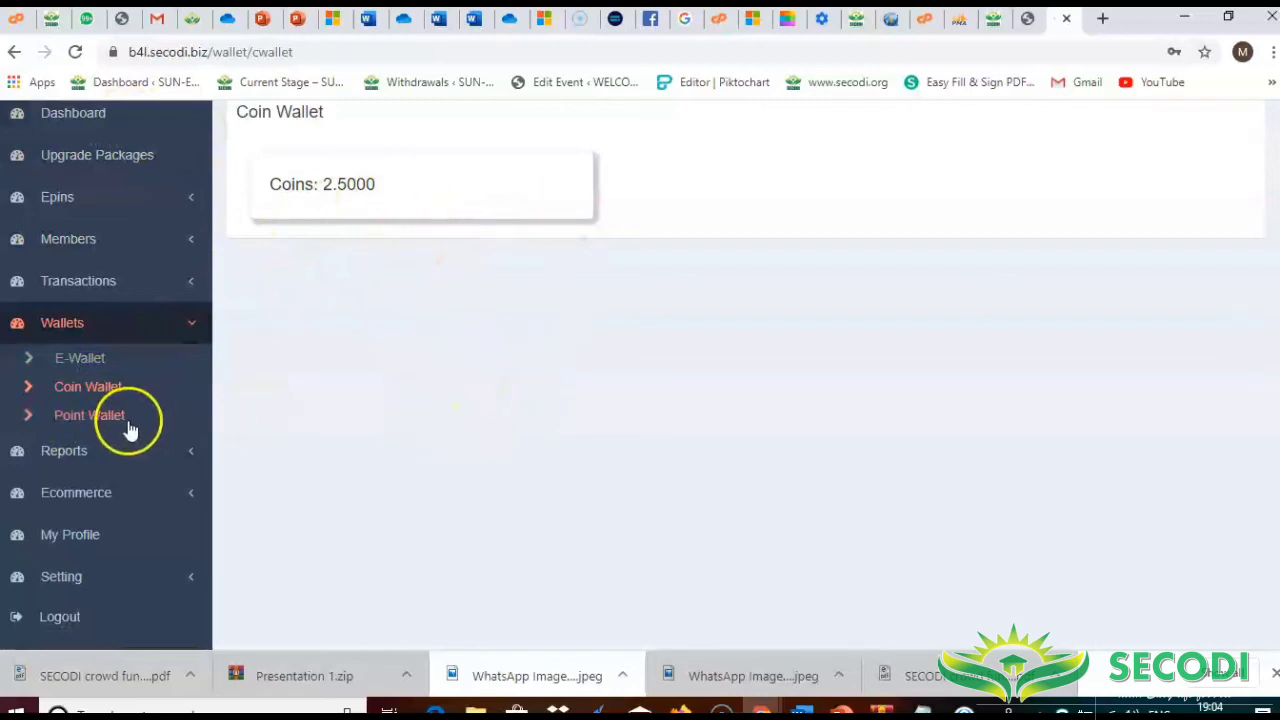
Step: Open the member's own orders in the ecommerce section
{"action": "scroll", "coordinate": [129, 429], "scroll_direction": "down", "scroll_amount": 1}
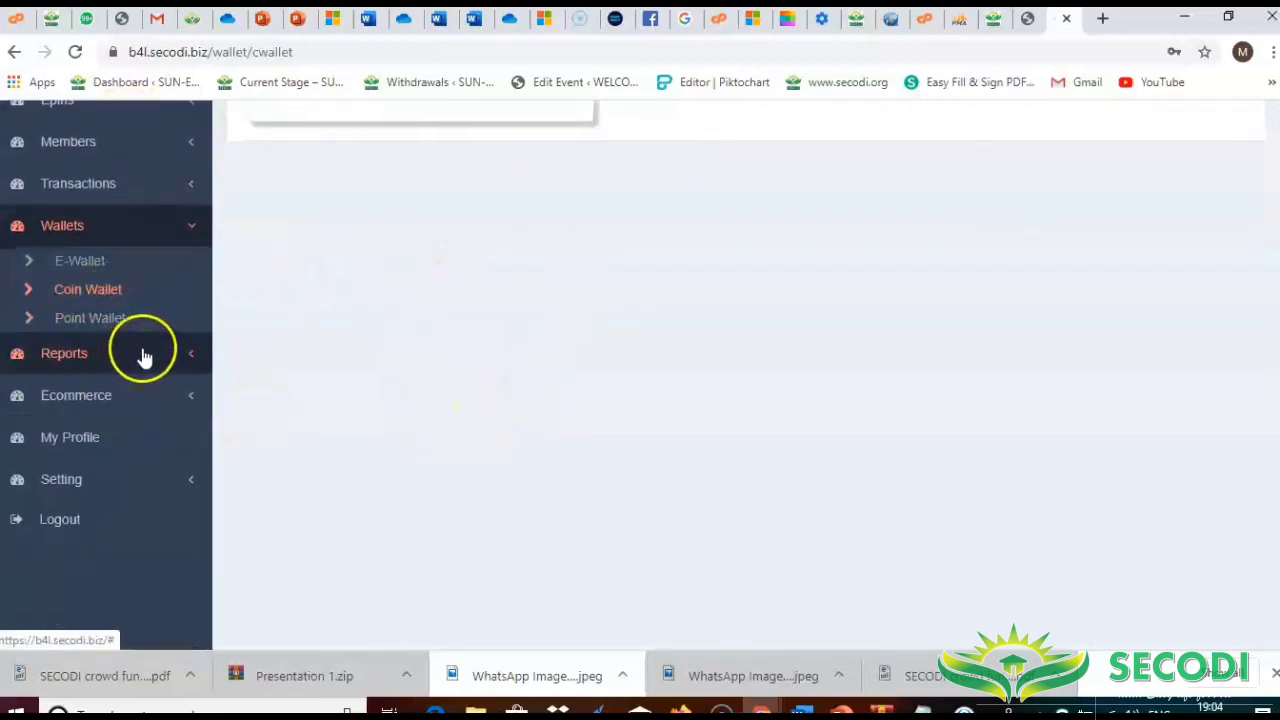
{"action": "left_click", "coordinate": [147, 398]}
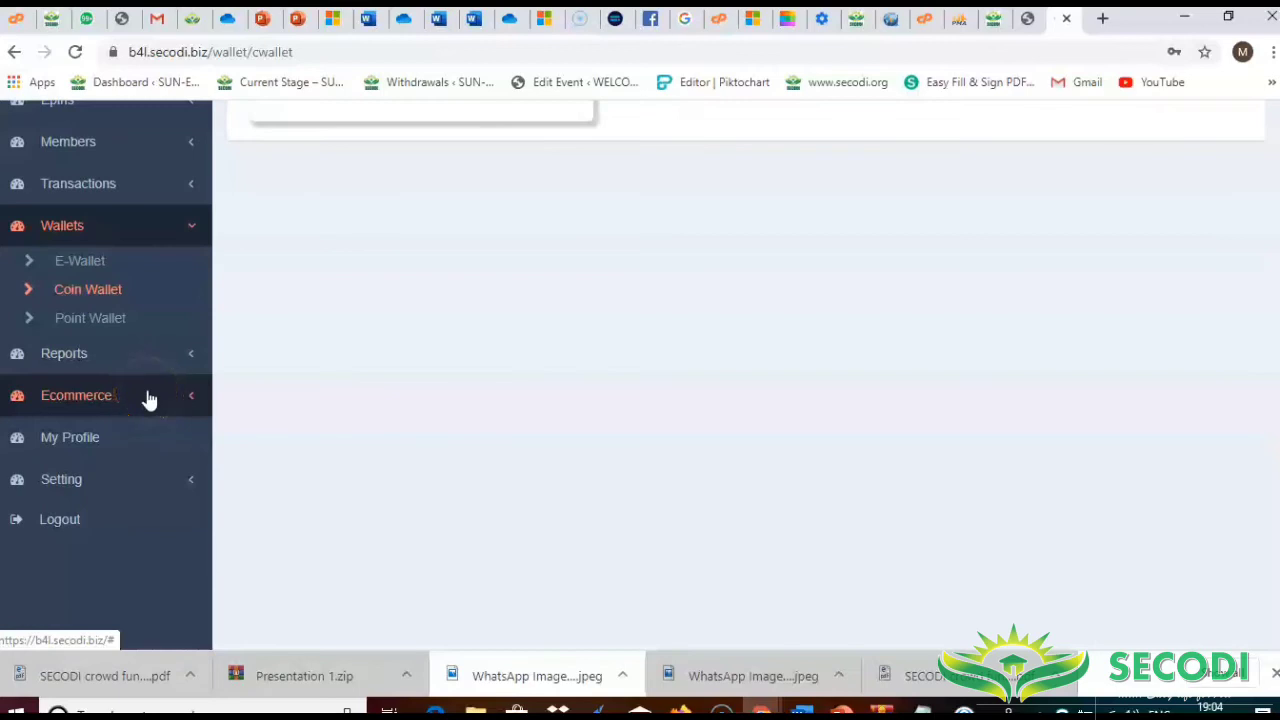
{"action": "left_click", "coordinate": [94, 340]}
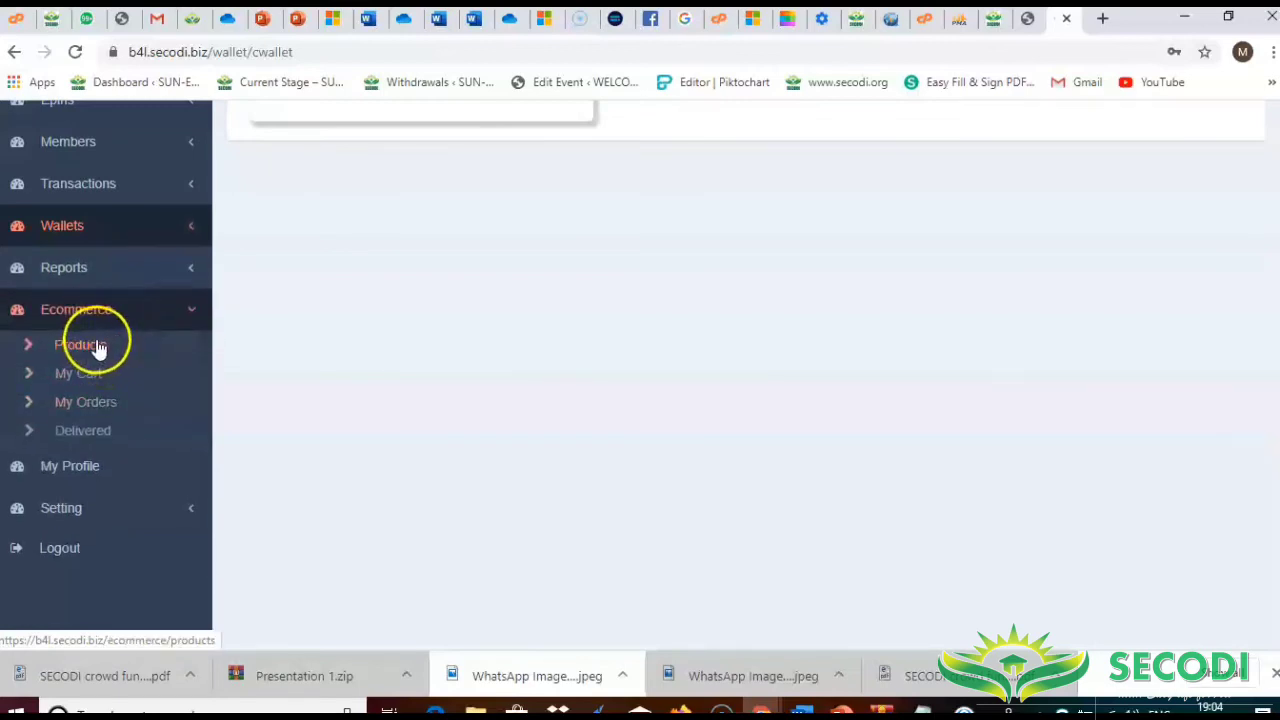
{"action": "left_click", "coordinate": [82, 387]}
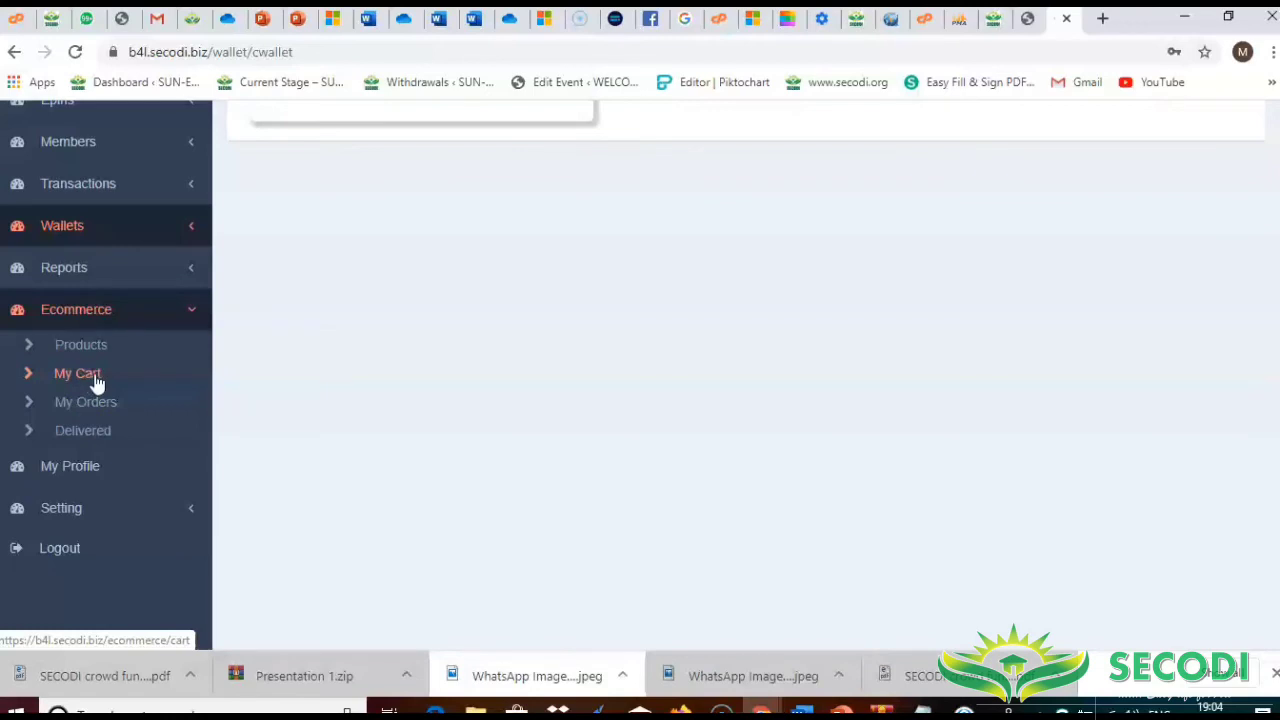
{"action": "left_click", "coordinate": [85, 382]}
{"action": "left_click", "coordinate": [100, 408]}
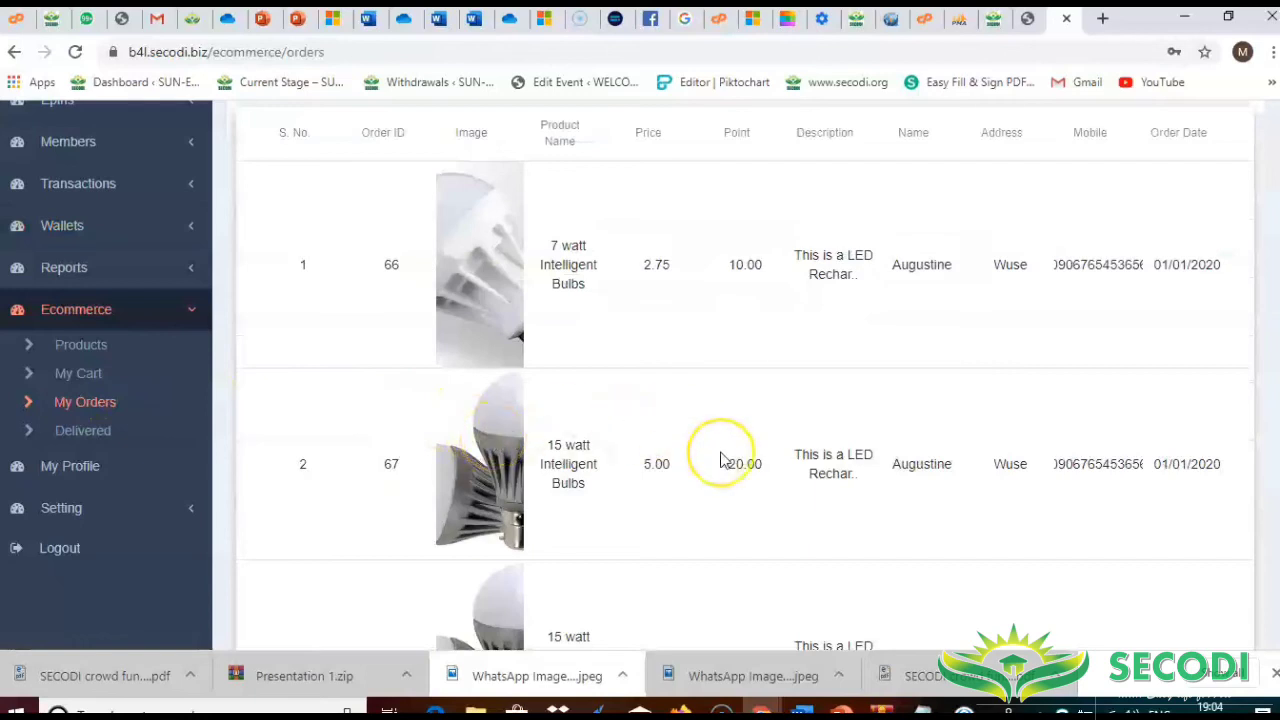
Step: Look through the pending orders, examining each product's price, points and order date
{"action": "scroll", "coordinate": [714, 457], "scroll_direction": "down", "scroll_amount": 5}
{"action": "scroll", "coordinate": [724, 460], "scroll_direction": "down", "scroll_amount": 10}
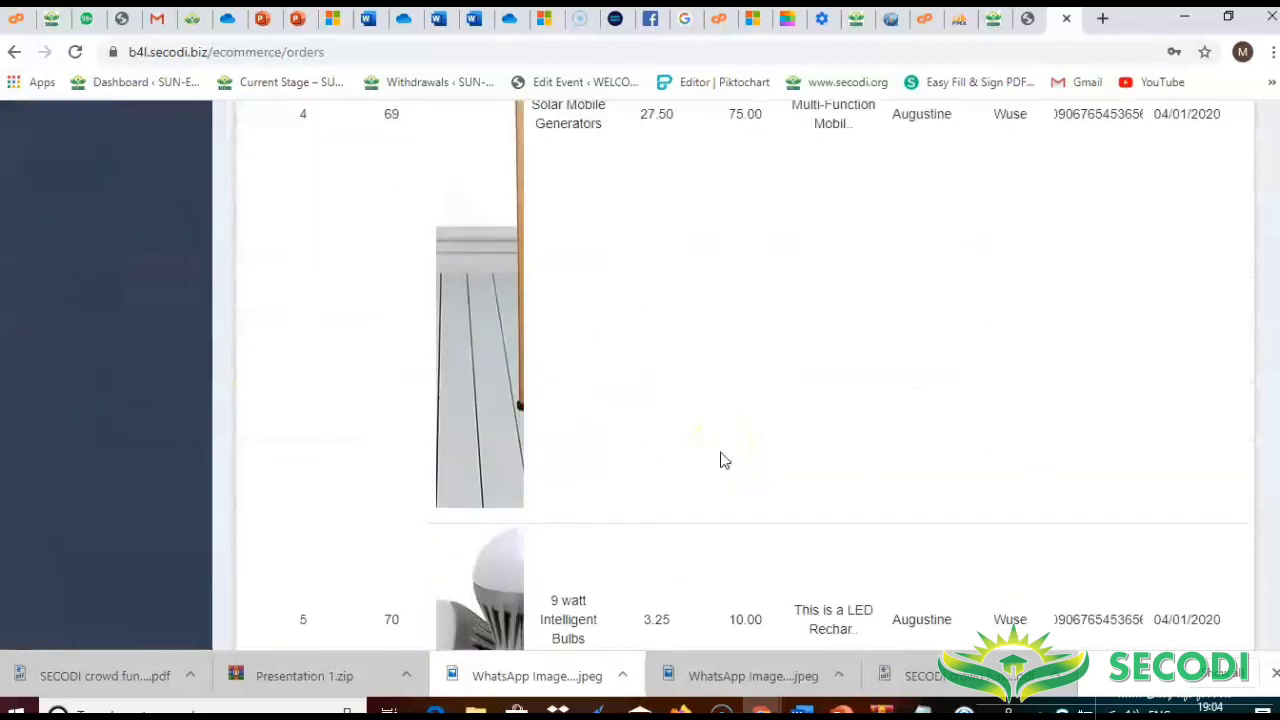
{"action": "scroll", "coordinate": [724, 460], "scroll_direction": "down", "scroll_amount": 5}
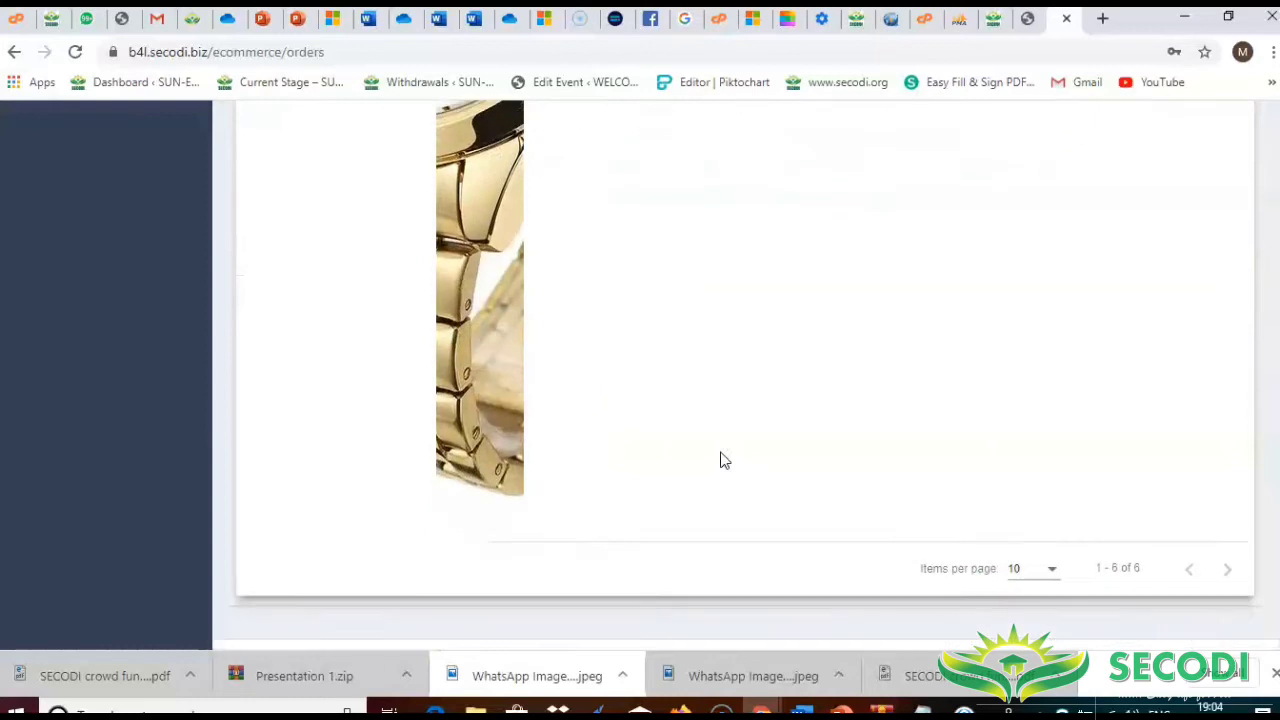
{"action": "scroll", "coordinate": [724, 460], "scroll_direction": "up", "scroll_amount": 3}
{"action": "scroll", "coordinate": [724, 460], "scroll_direction": "up", "scroll_amount": 12}
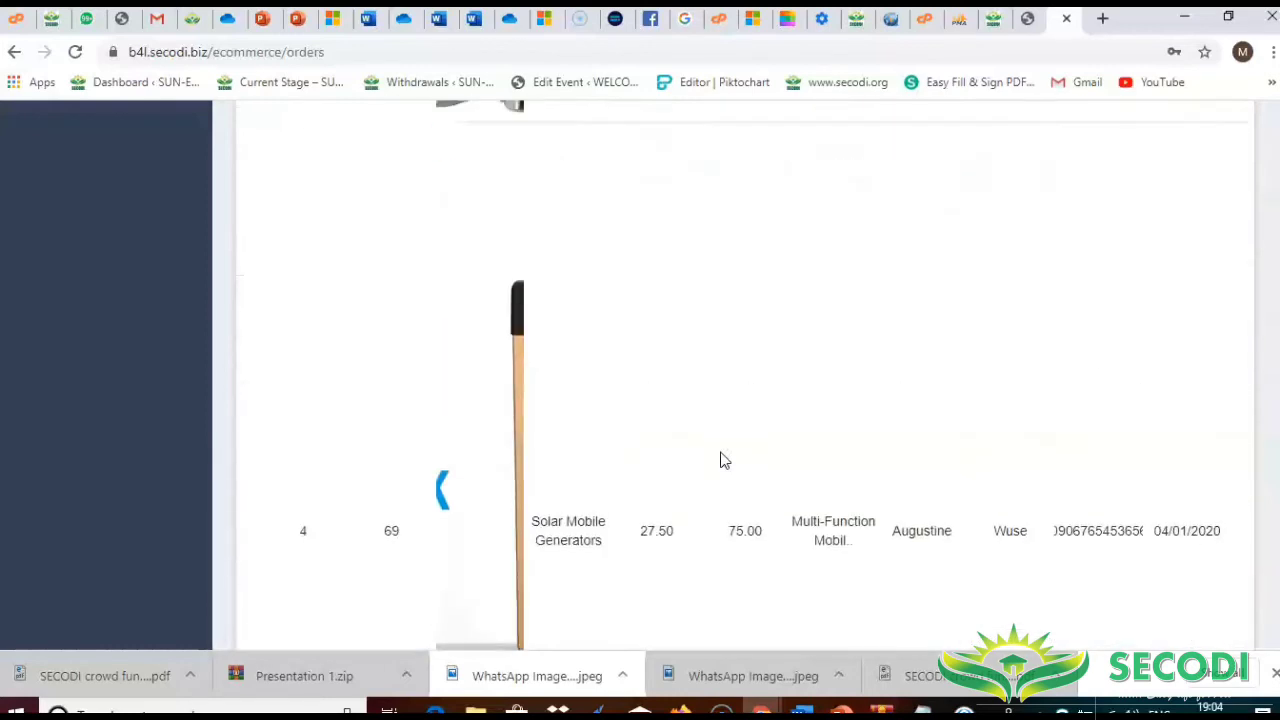
{"action": "scroll", "coordinate": [724, 460], "scroll_direction": "down", "scroll_amount": 4}
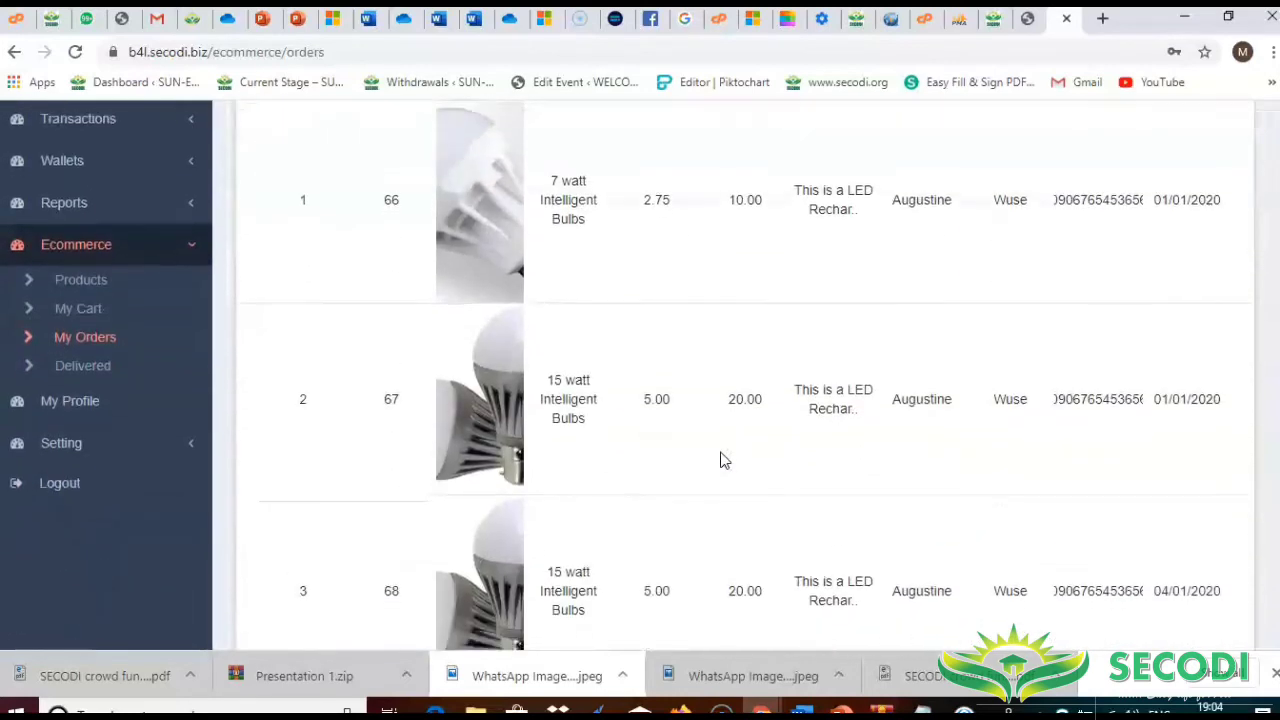
{"action": "left_click", "coordinate": [553, 330]}
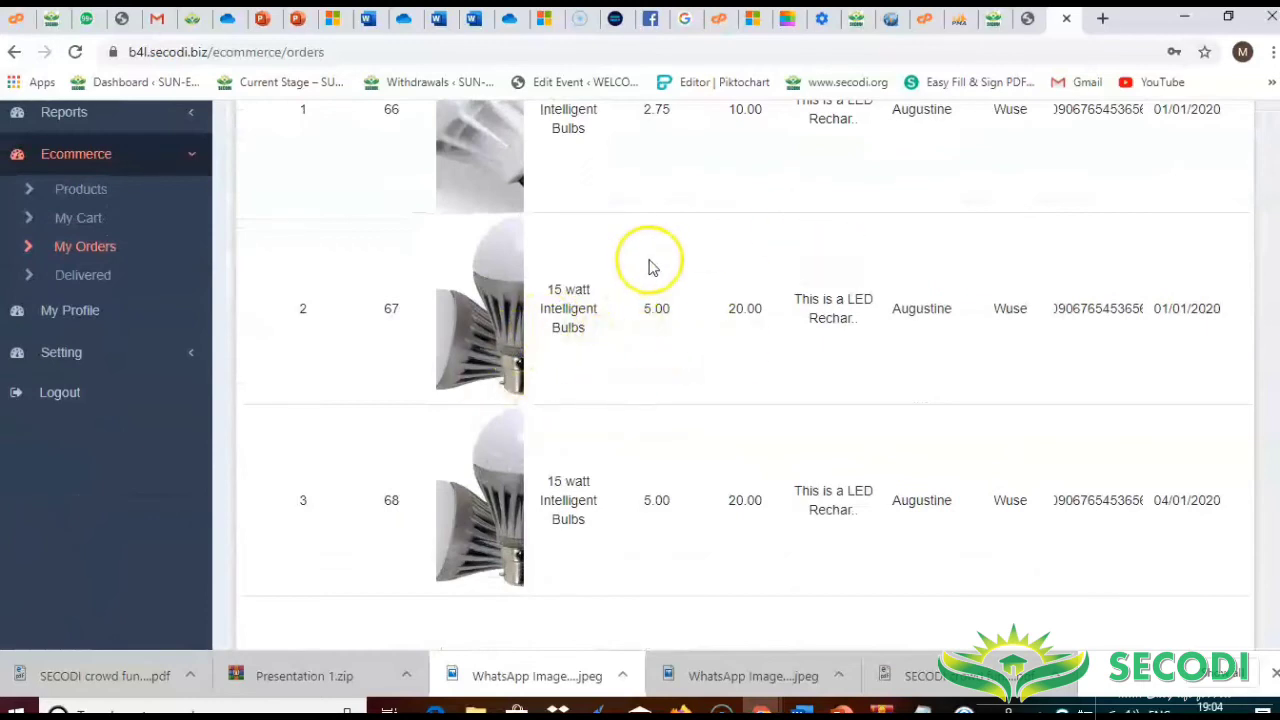
{"action": "scroll", "coordinate": [651, 266], "scroll_direction": "up", "scroll_amount": 2}
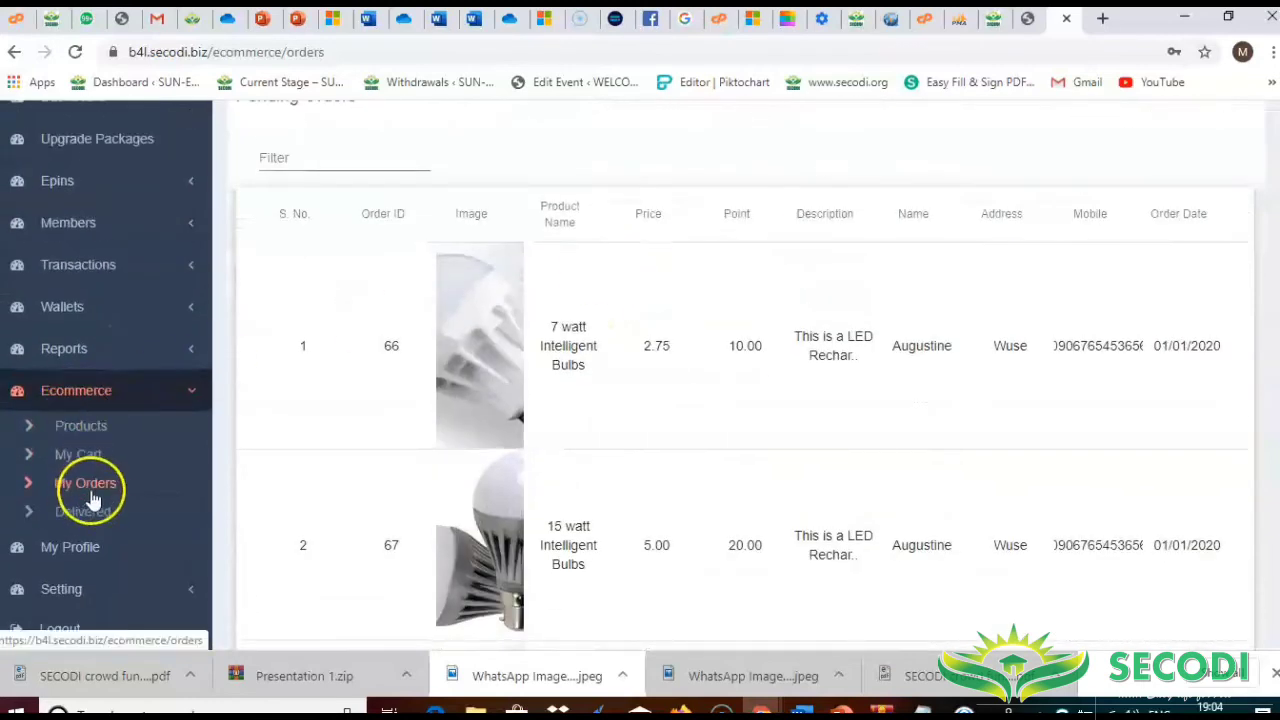
{"action": "scroll", "coordinate": [660, 449], "scroll_direction": "down", "scroll_amount": 1}
{"action": "left_click", "coordinate": [689, 444]}
{"action": "scroll", "coordinate": [690, 446], "scroll_direction": "down", "scroll_amount": 3}
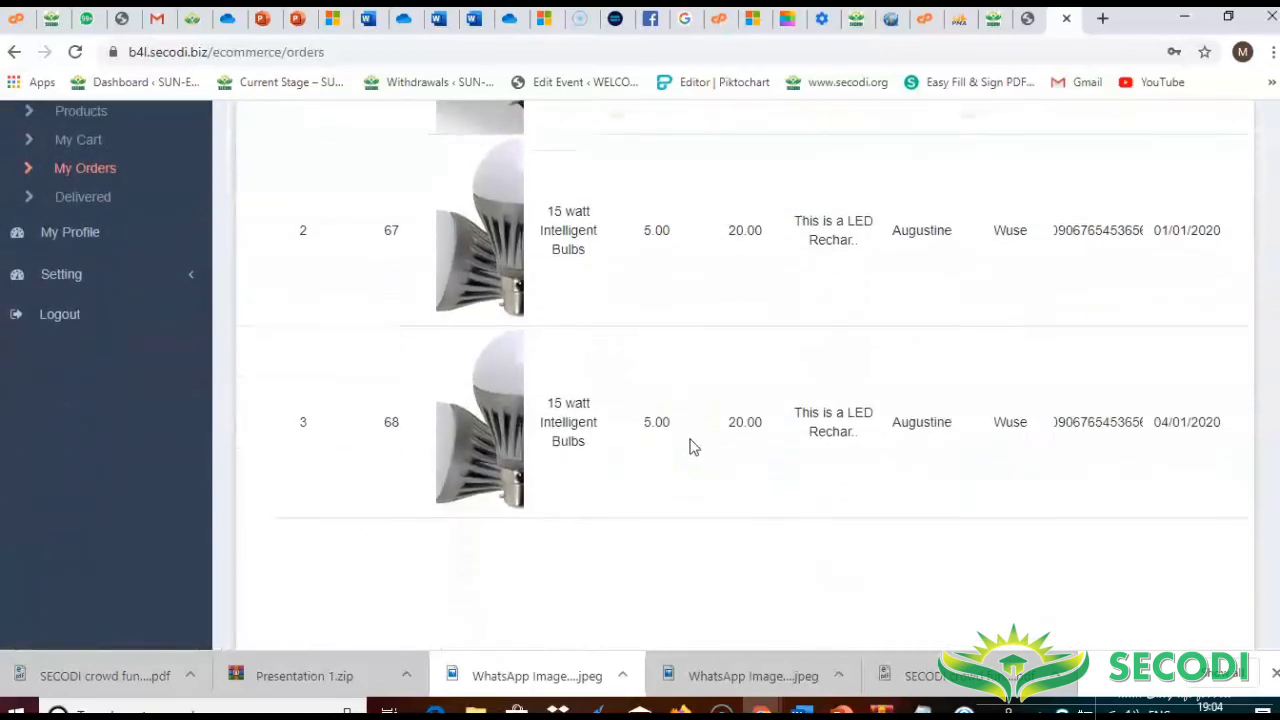
{"action": "scroll", "coordinate": [689, 446], "scroll_direction": "down", "scroll_amount": 1}
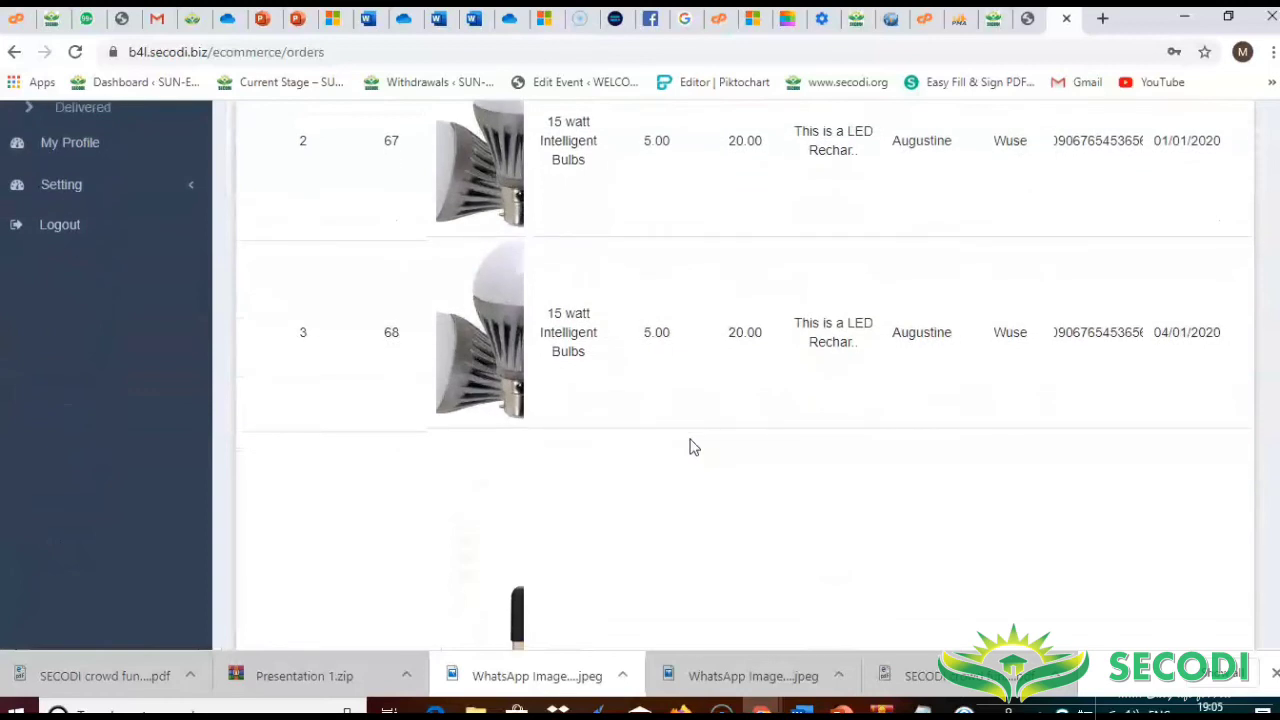
{"action": "scroll", "coordinate": [689, 446], "scroll_direction": "up", "scroll_amount": 3}
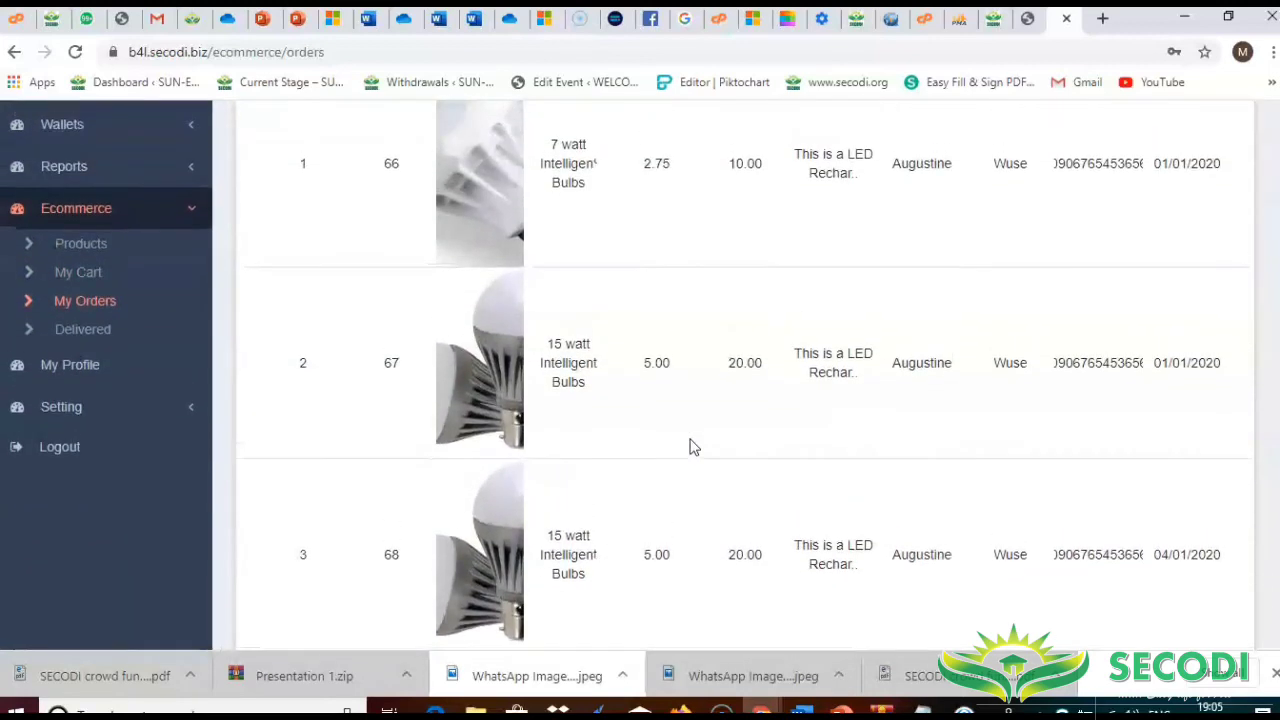
Step: Examine the recipient name, address and mobile details listed for each of the pending orders
{"action": "scroll", "coordinate": [689, 446], "scroll_direction": "up", "scroll_amount": 1}
{"action": "left_click", "coordinate": [974, 314]}
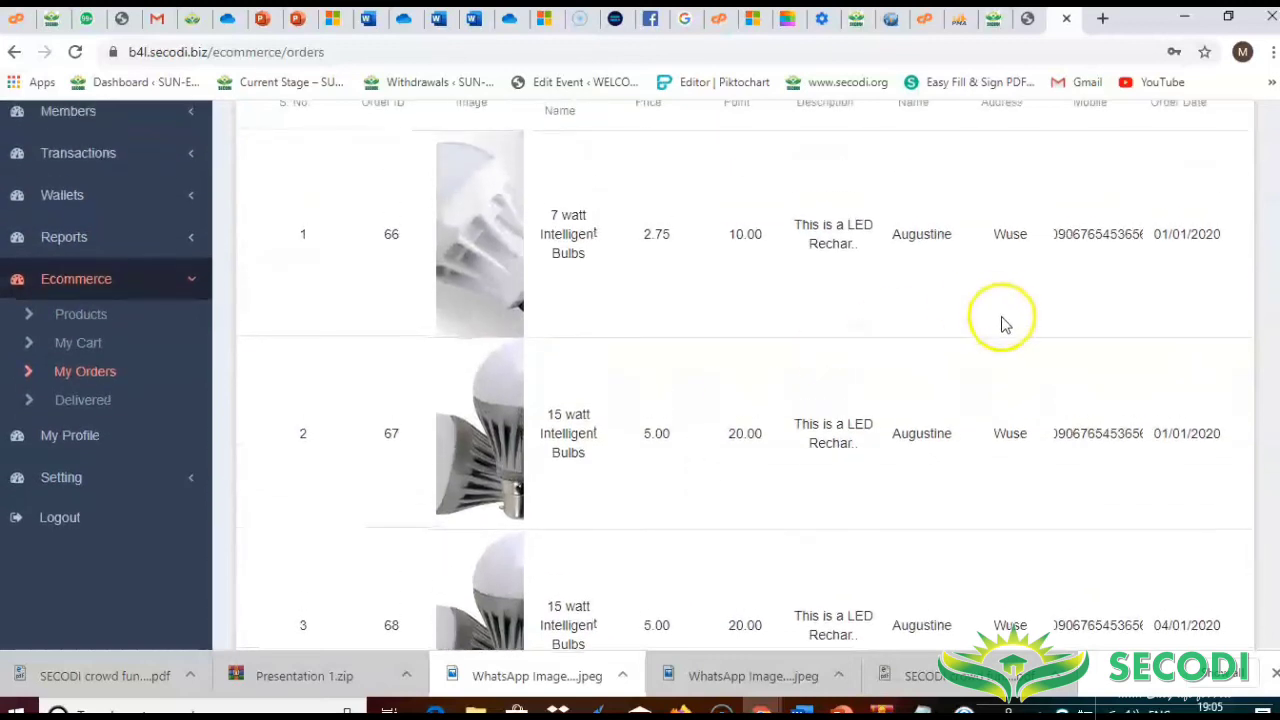
{"action": "scroll", "coordinate": [1004, 323], "scroll_direction": "up", "scroll_amount": 1}
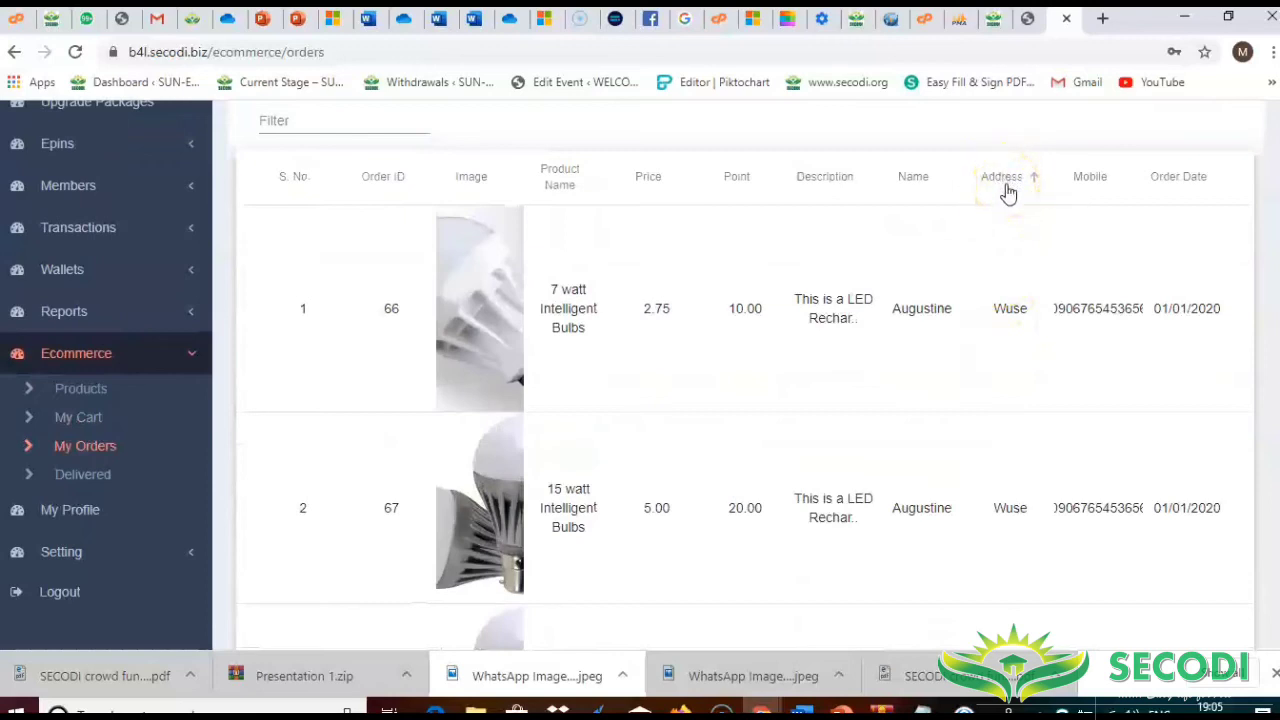
{"action": "left_click", "coordinate": [66, 518]}
{"action": "left_click", "coordinate": [1012, 314]}
{"action": "scroll", "coordinate": [1035, 365], "scroll_direction": "down", "scroll_amount": 2}
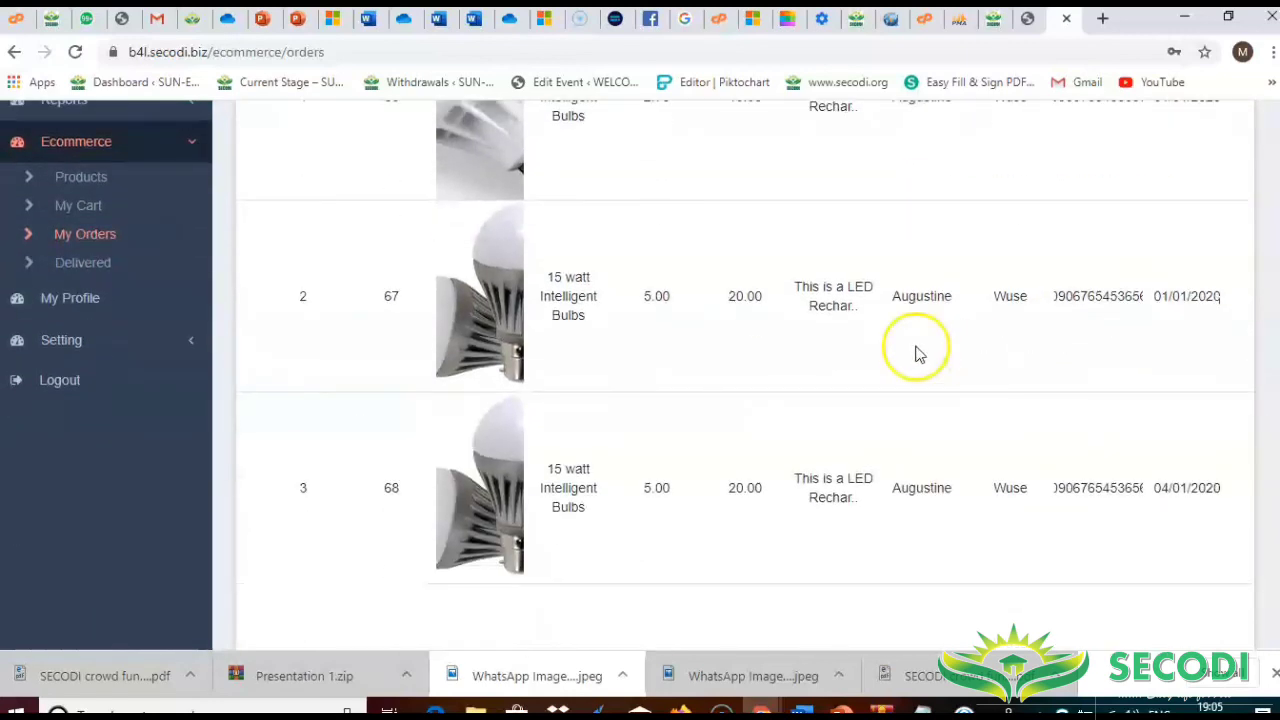
{"action": "scroll", "coordinate": [918, 352], "scroll_direction": "up", "scroll_amount": 1}
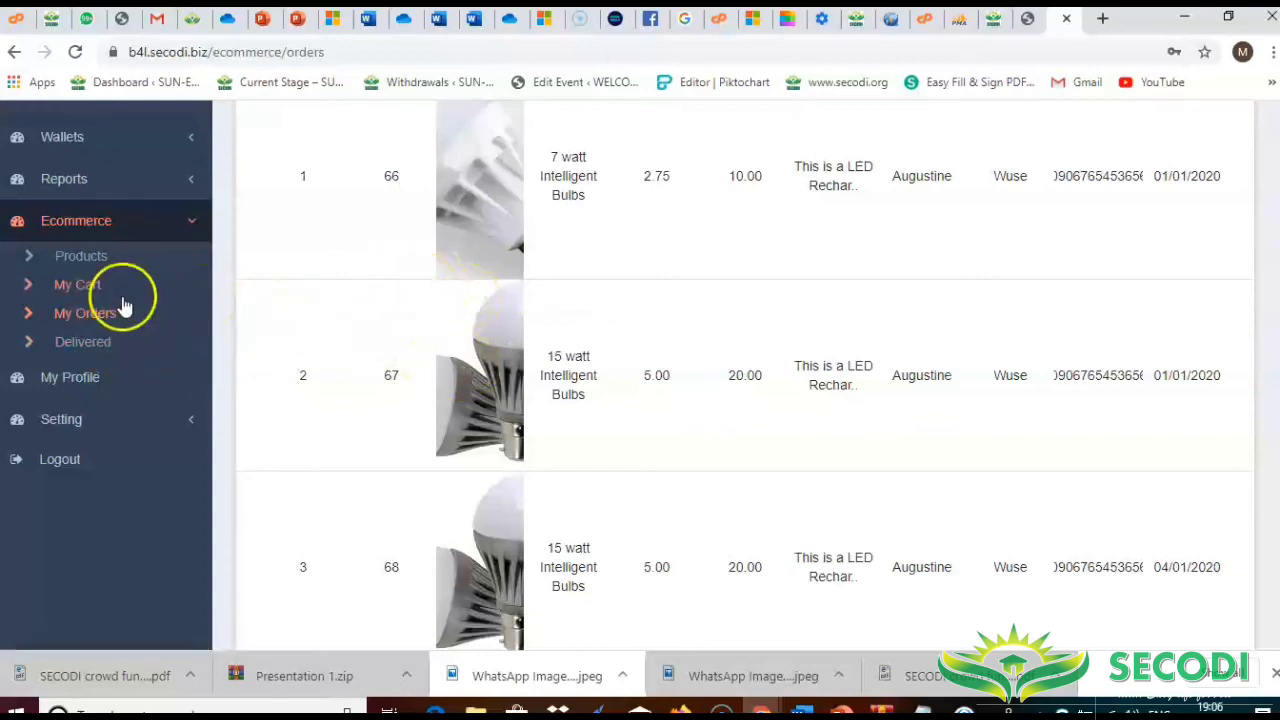
Step: Open the delivered orders in the ecommerce section and look through the products listed there
{"action": "left_click", "coordinate": [84, 342]}
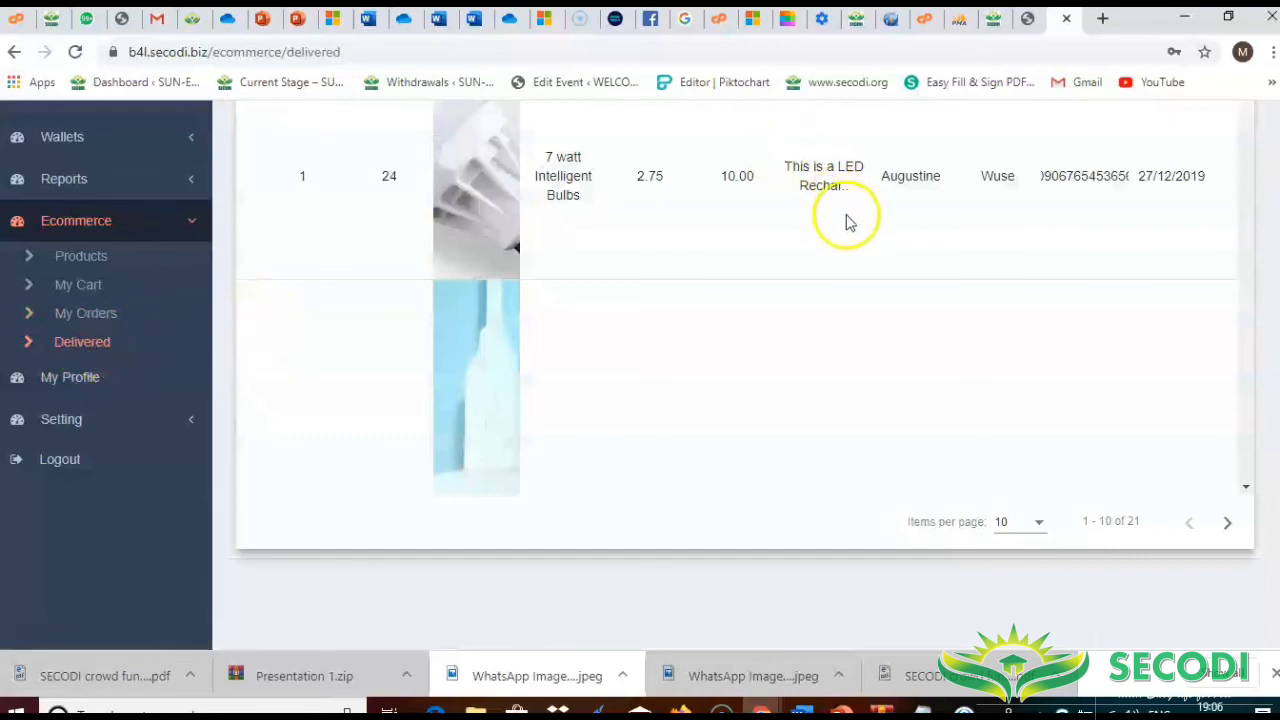
{"action": "scroll", "coordinate": [847, 237], "scroll_direction": "up", "scroll_amount": 2}
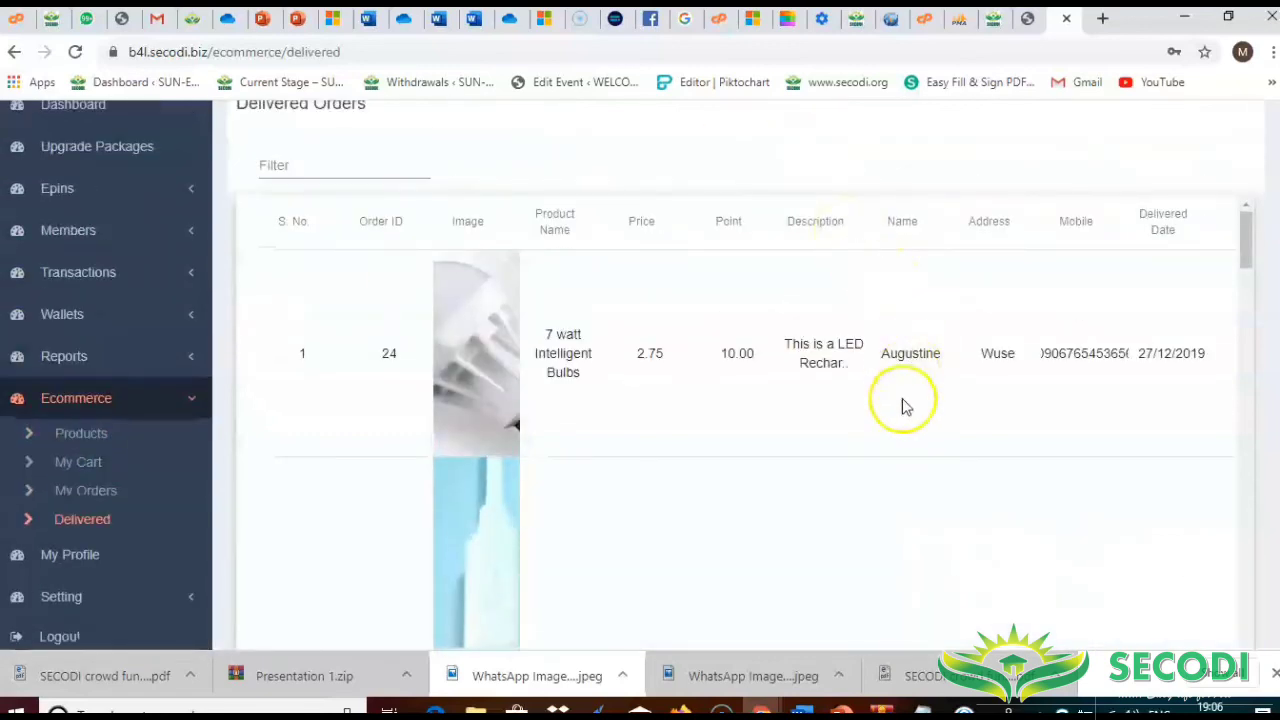
{"action": "scroll", "coordinate": [902, 400], "scroll_direction": "down", "scroll_amount": 3}
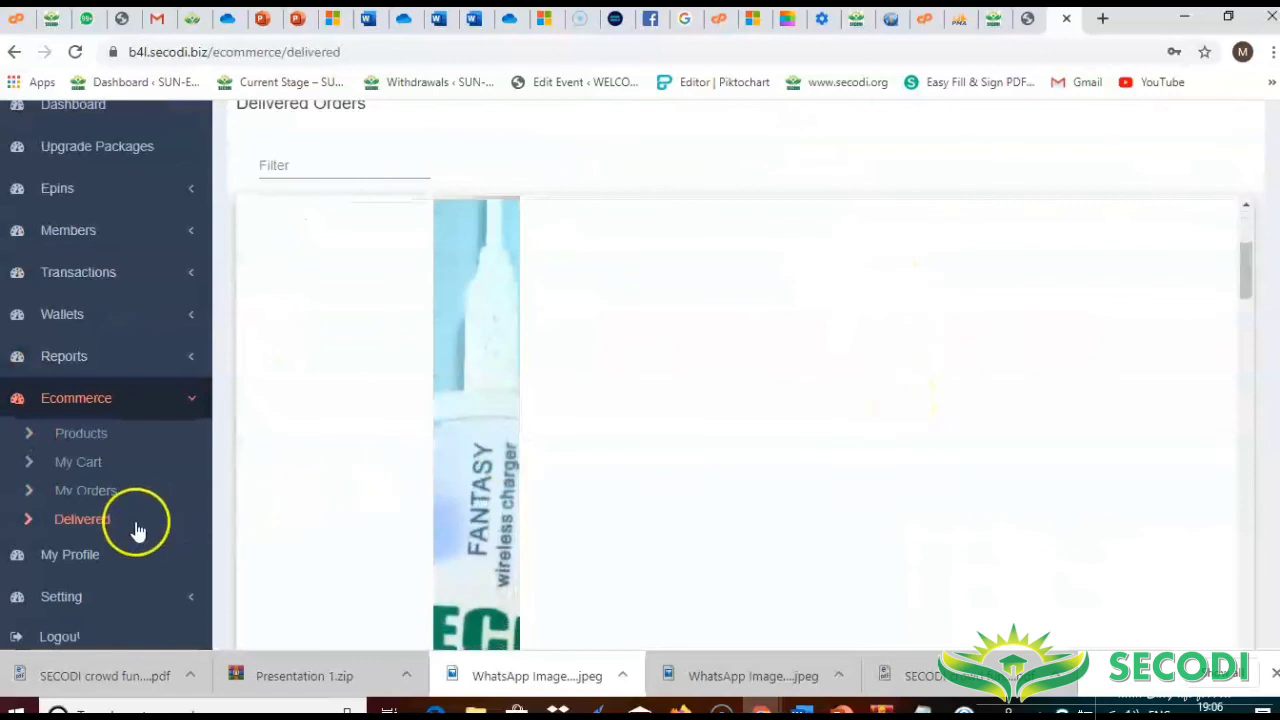
{"action": "scroll", "coordinate": [134, 529], "scroll_direction": "down", "scroll_amount": 1}
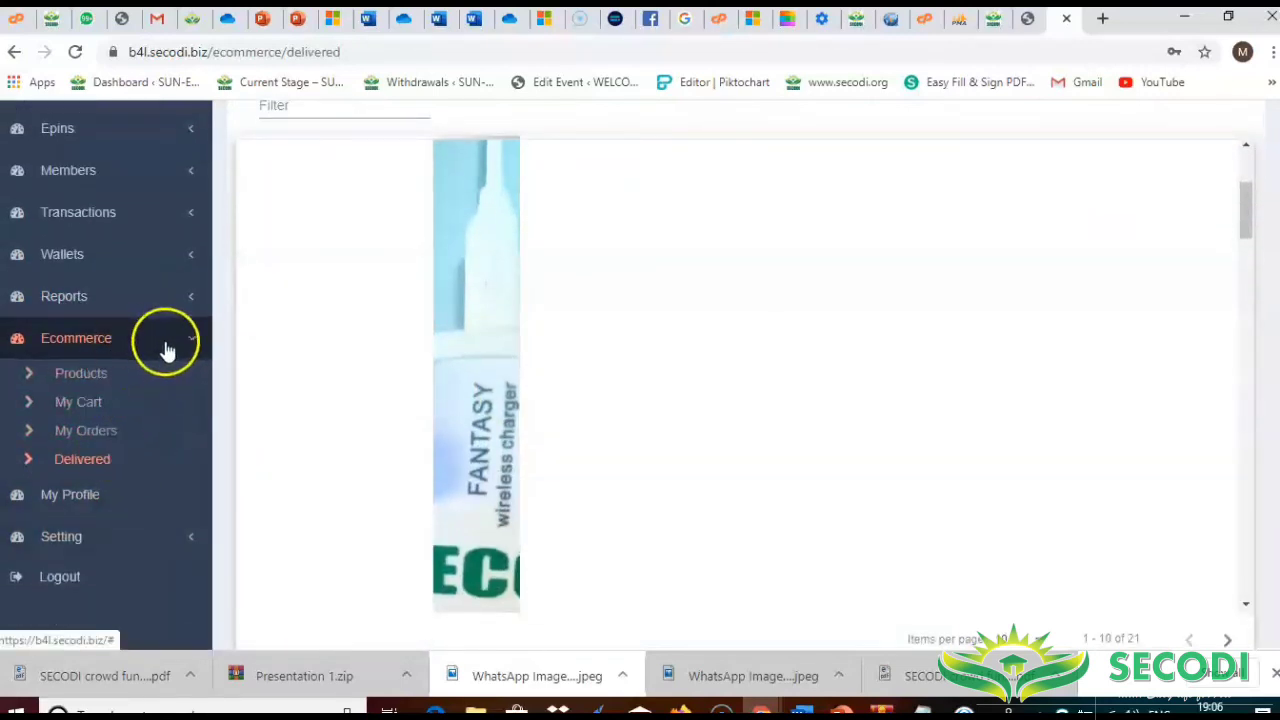
{"action": "scroll", "coordinate": [152, 403], "scroll_direction": "down", "scroll_amount": 1}
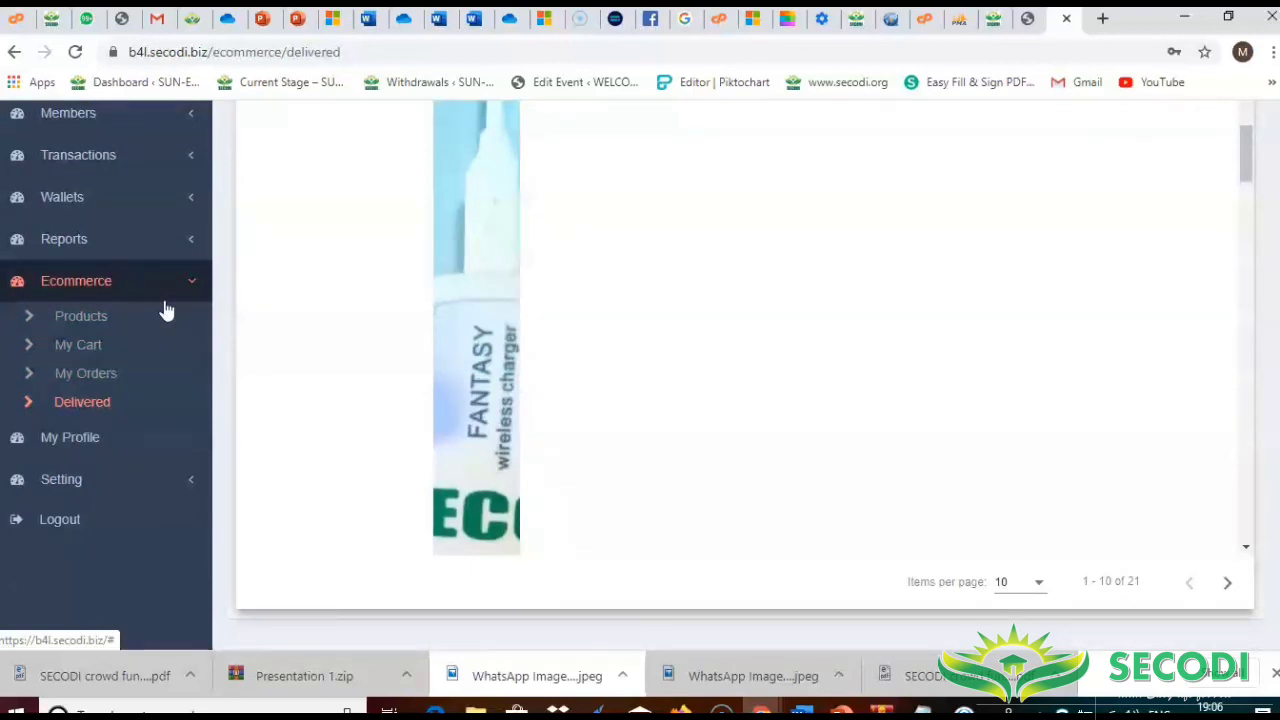
Step: Open the member's profile, replace the address with the new city and state, and save the profile update
{"action": "left_click", "coordinate": [110, 450]}
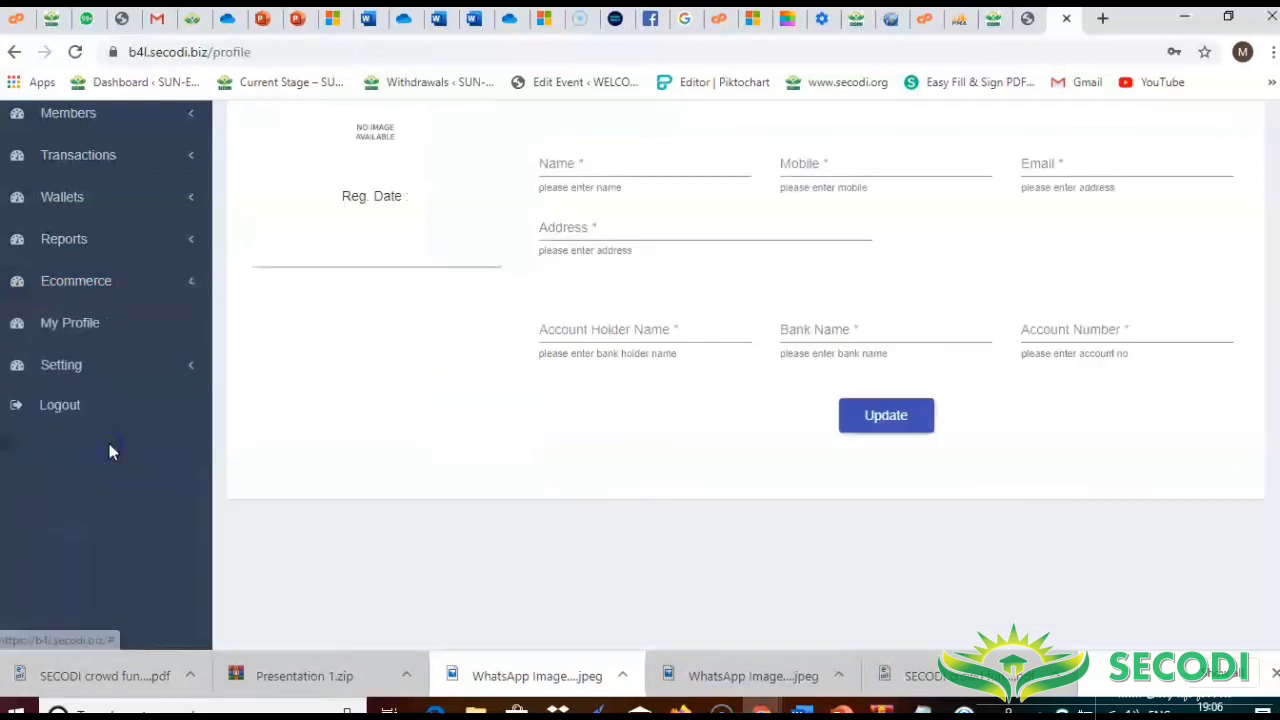
{"action": "scroll", "coordinate": [553, 338], "scroll_direction": "up", "scroll_amount": 2}
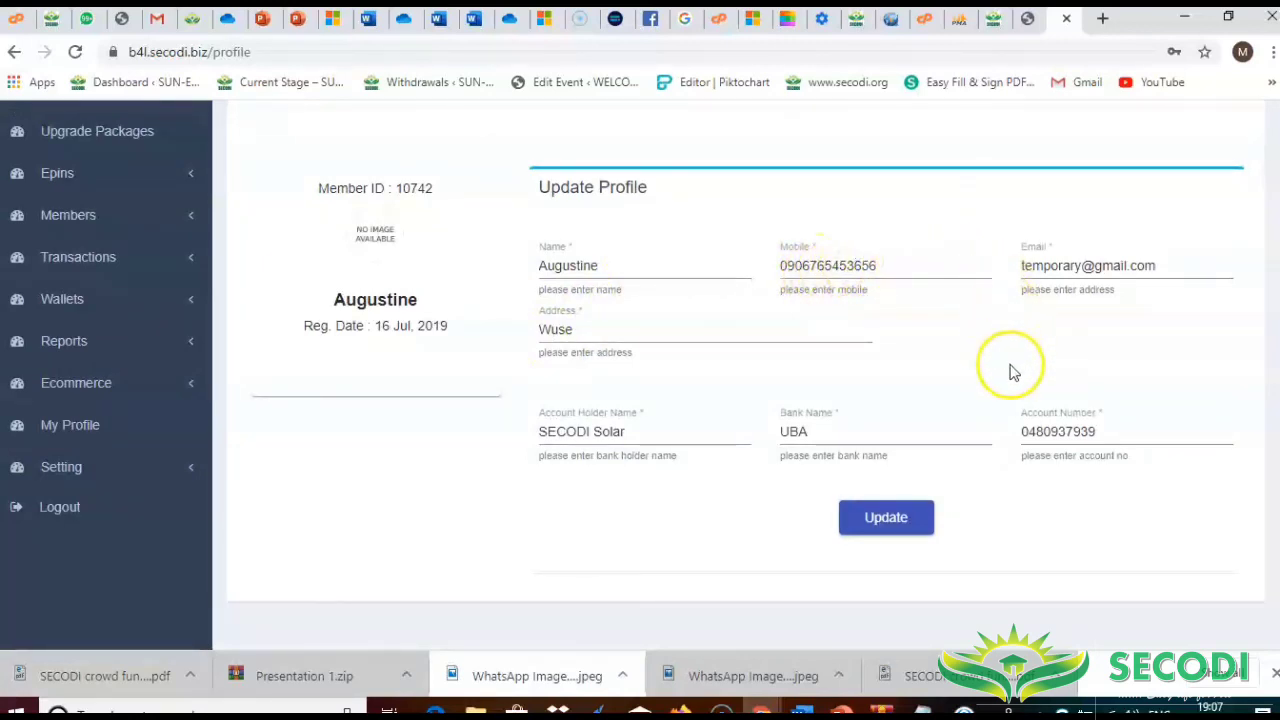
{"action": "left_click", "coordinate": [563, 331]}
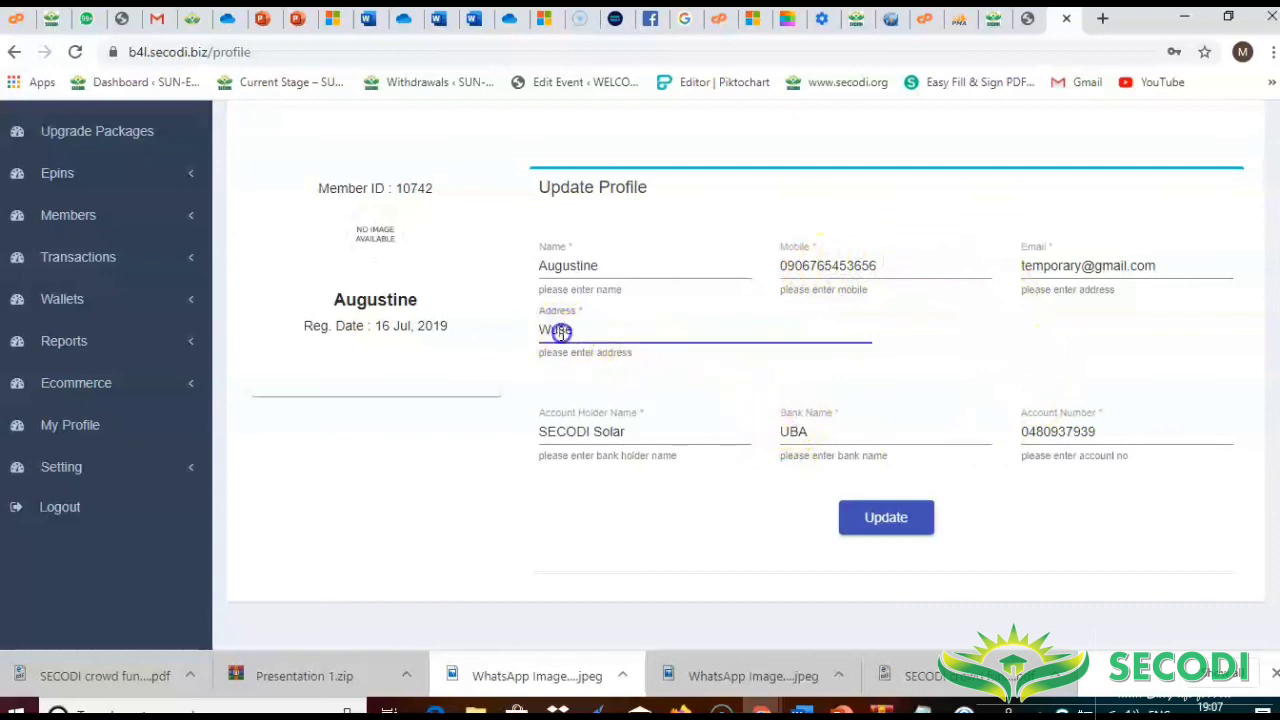
{"action": "left_click_drag", "start_coordinate": [576, 331], "coordinate": [509, 322]}
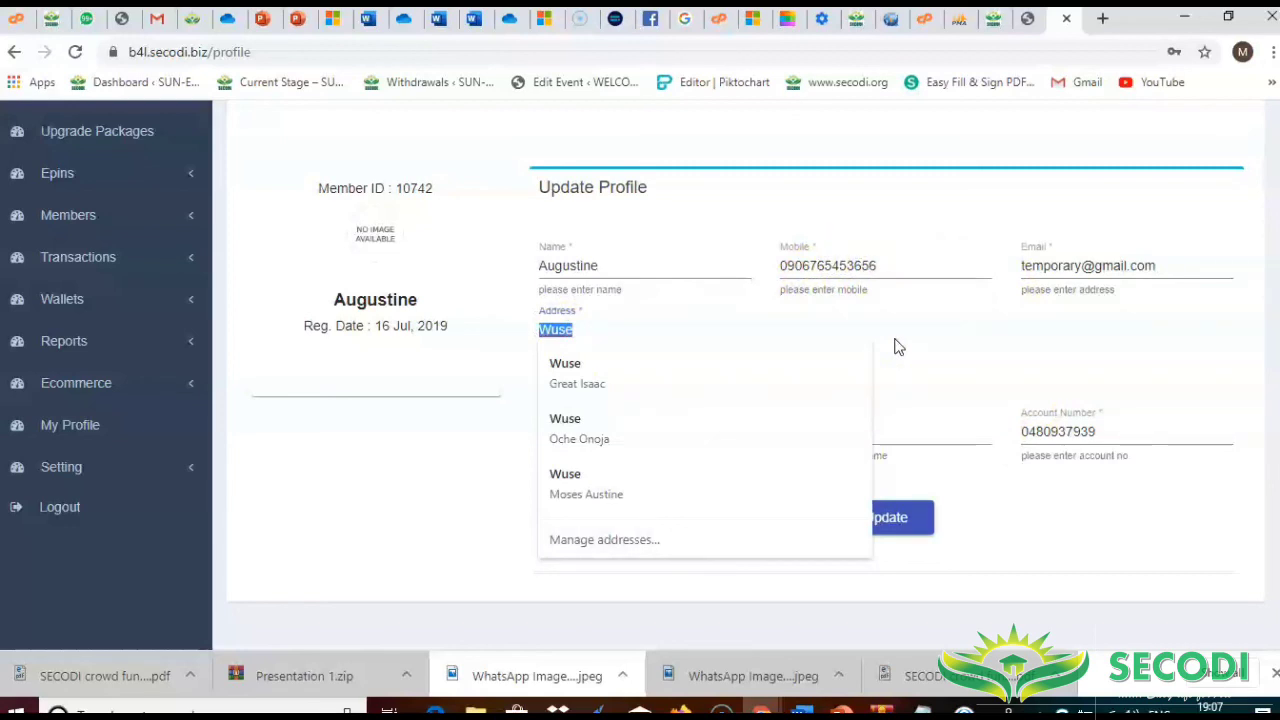
{"action": "type", "text": "MAK"}
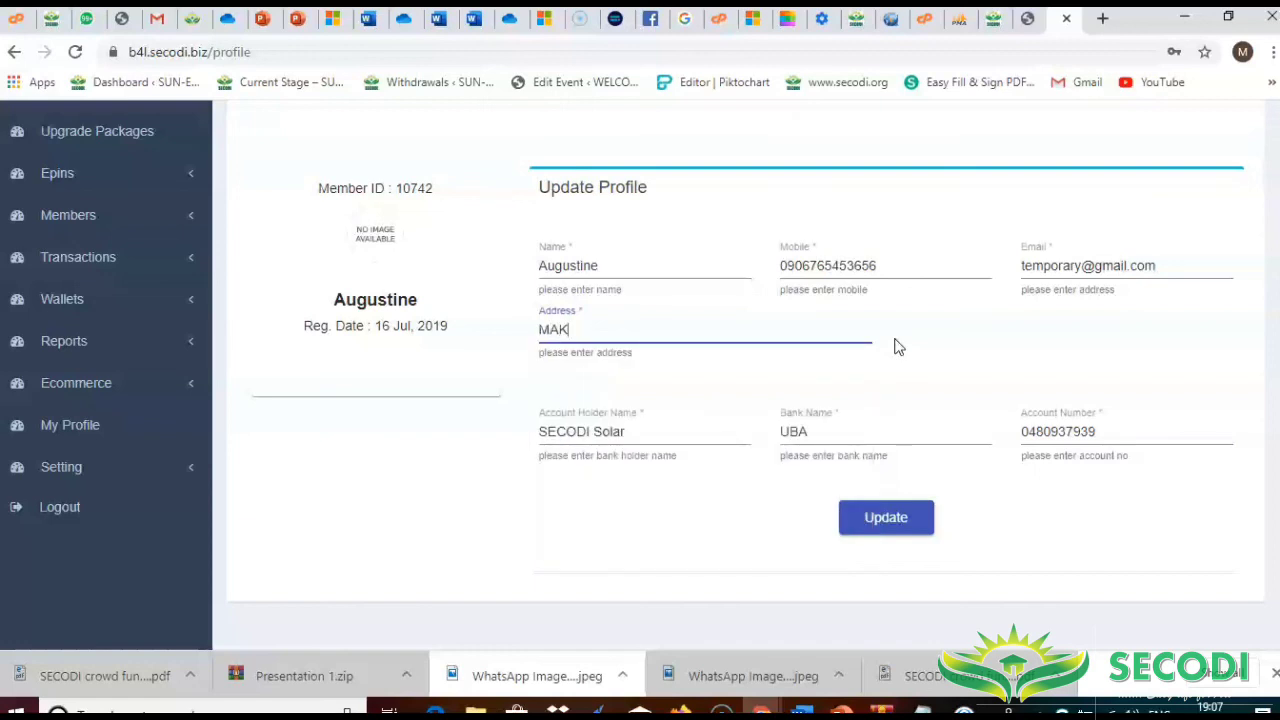
{"action": "type", "text": "URDI, BENUE"}
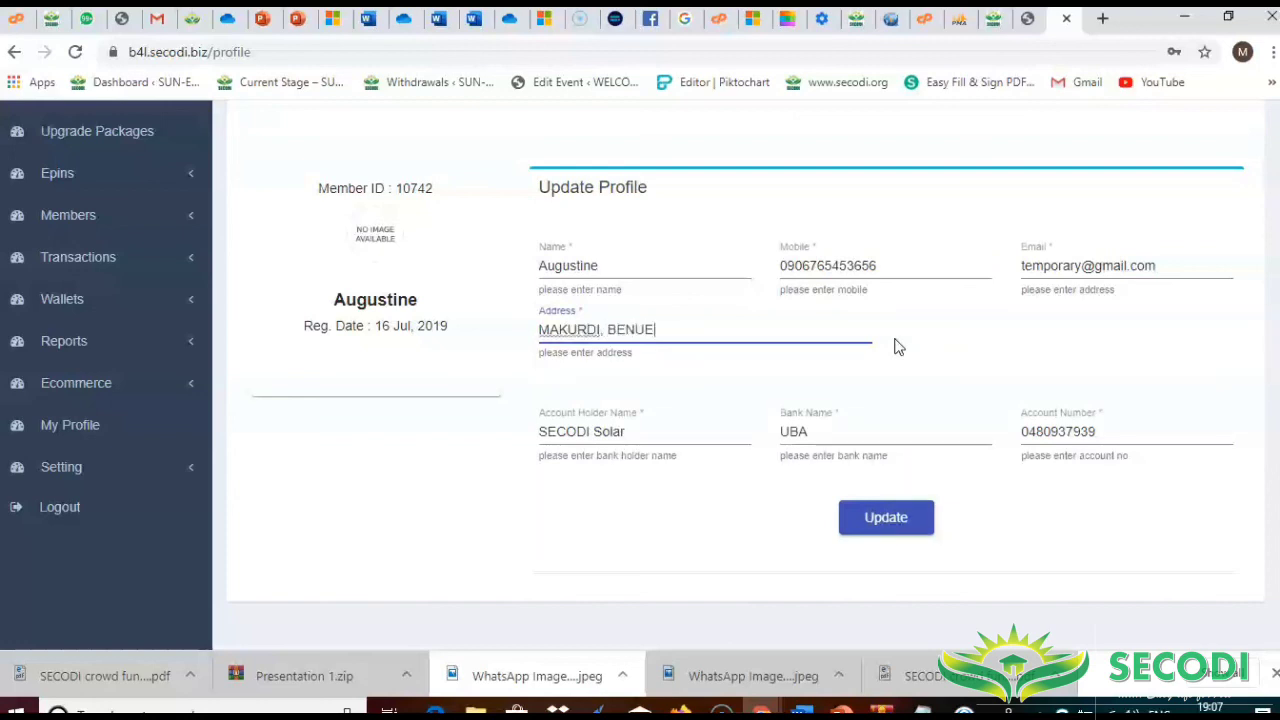
{"action": "type", "text": " STATE"}
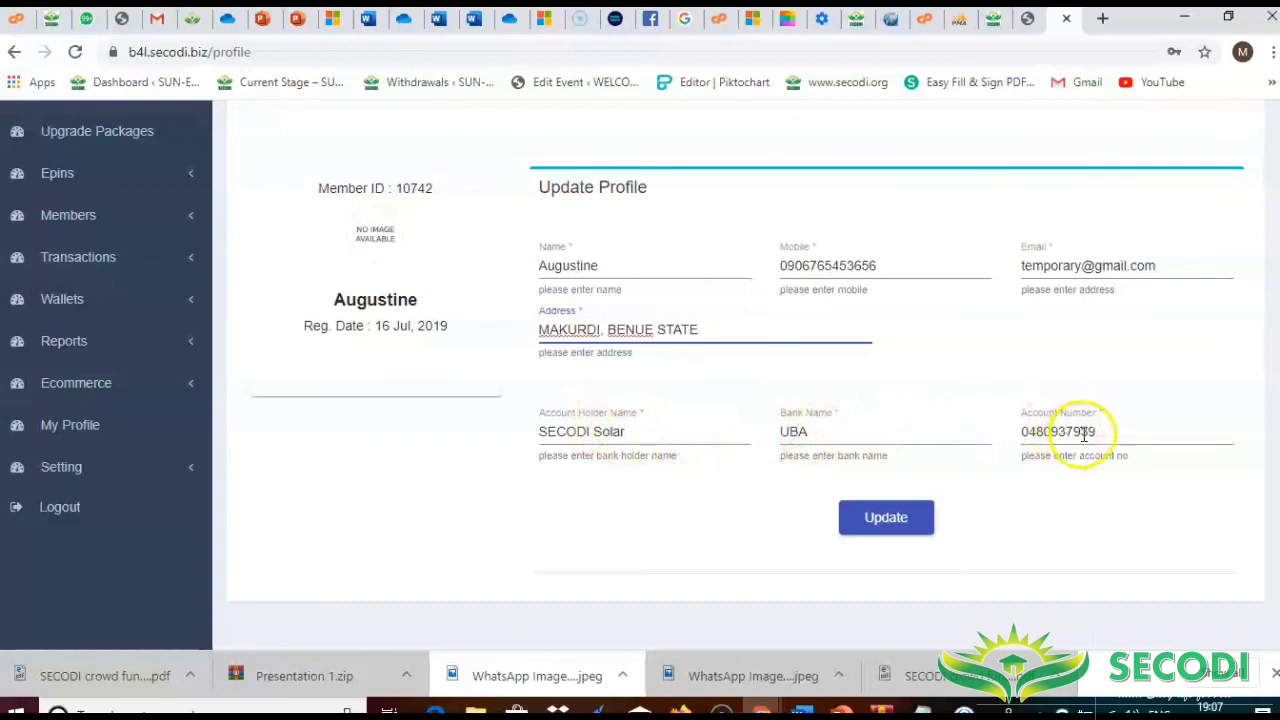
{"action": "left_click", "coordinate": [887, 524]}
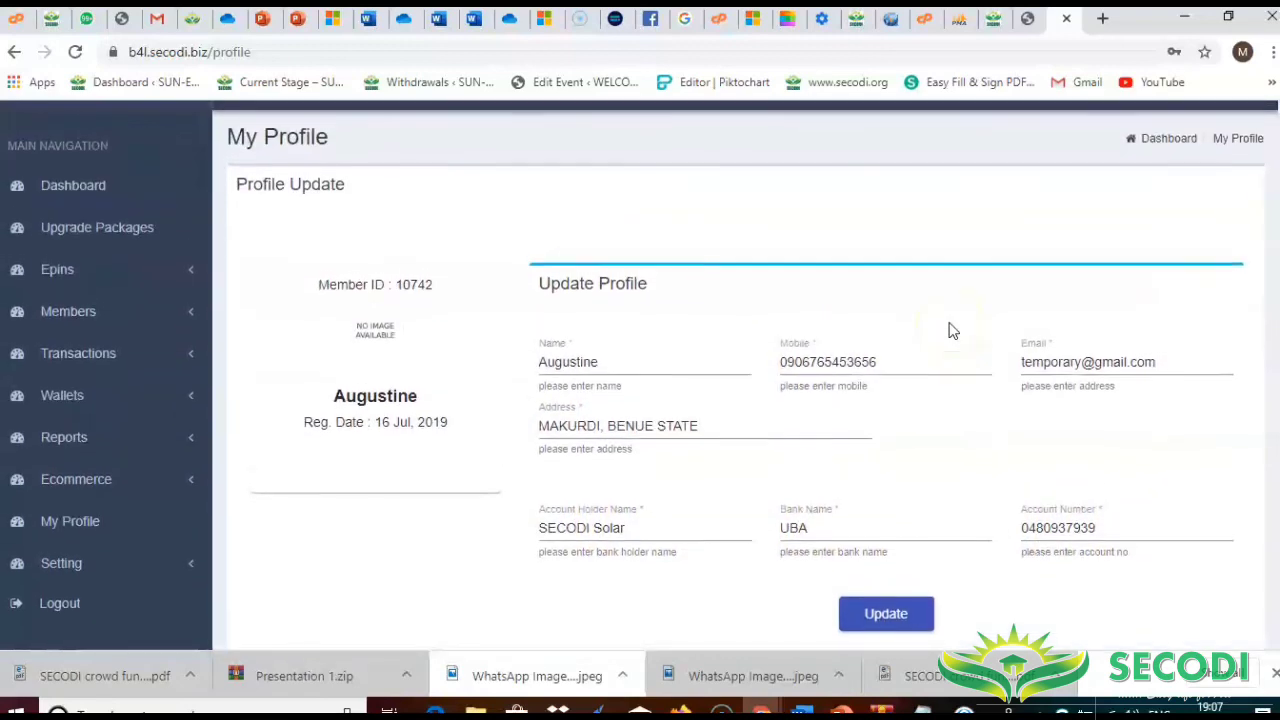
{"action": "left_click", "coordinate": [923, 429]}
{"action": "scroll", "coordinate": [926, 434], "scroll_direction": "down", "scroll_amount": 1}
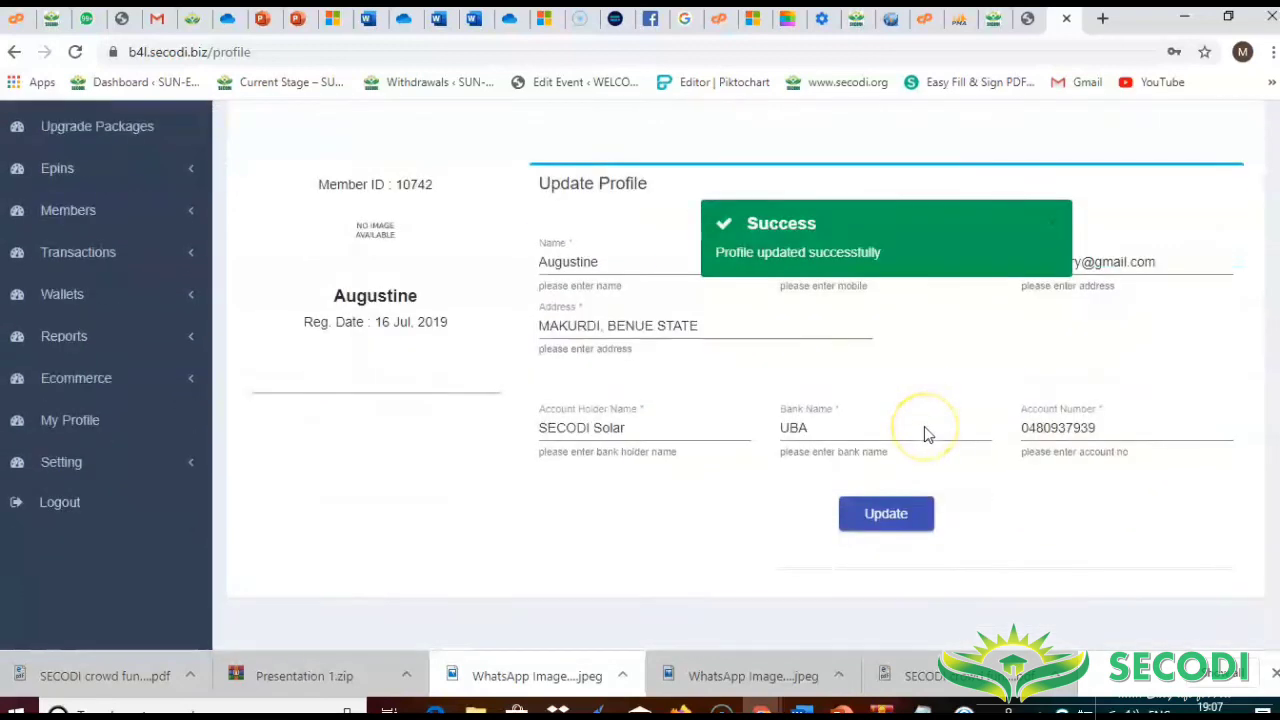
{"action": "scroll", "coordinate": [926, 434], "scroll_direction": "down", "scroll_amount": 1}
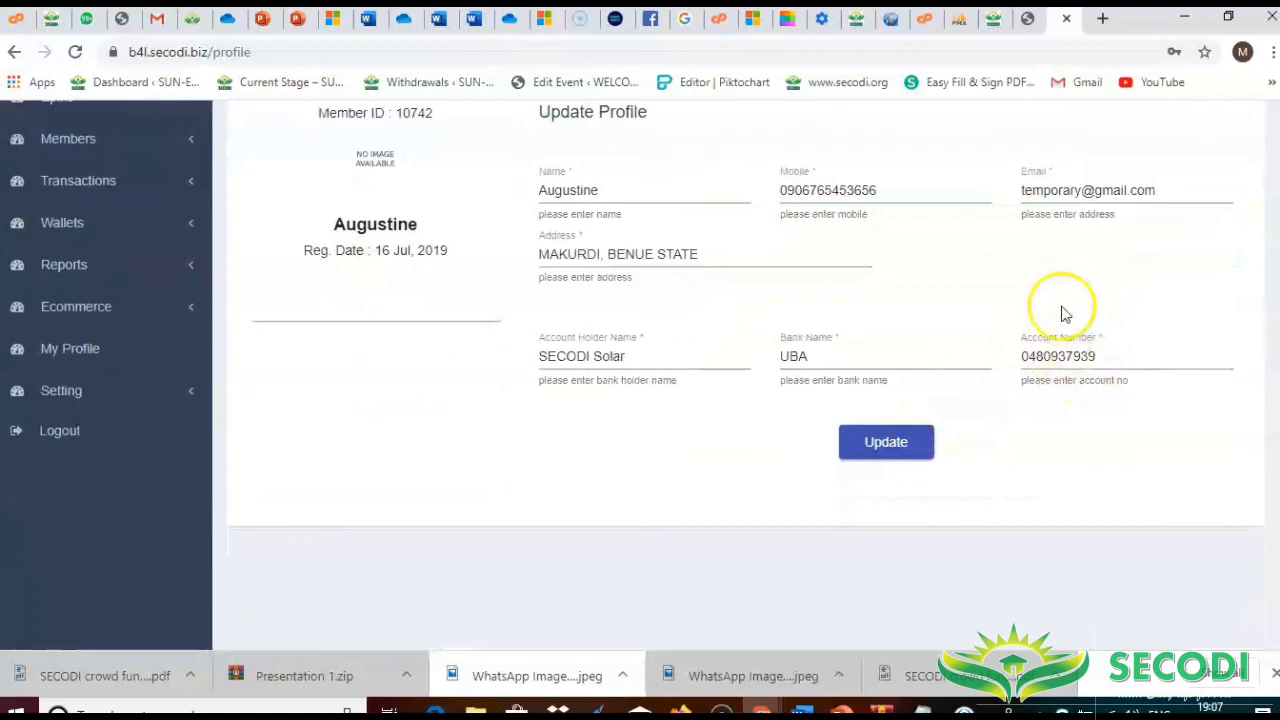
Step: Open the Change Password form in the settings and check its old and new password fields without filling them in
{"action": "left_click", "coordinate": [101, 393]}
{"action": "left_click", "coordinate": [108, 424]}
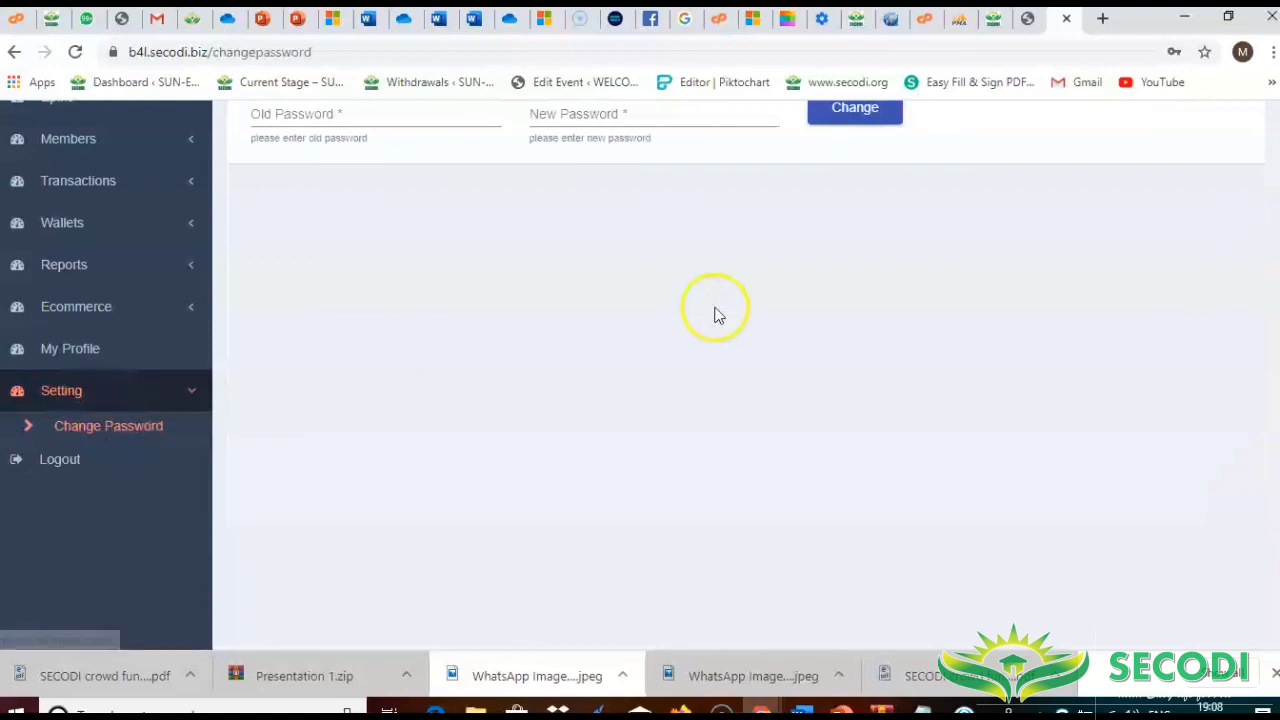
{"action": "scroll", "coordinate": [700, 312], "scroll_direction": "up", "scroll_amount": 2}
{"action": "left_click", "coordinate": [347, 280]}
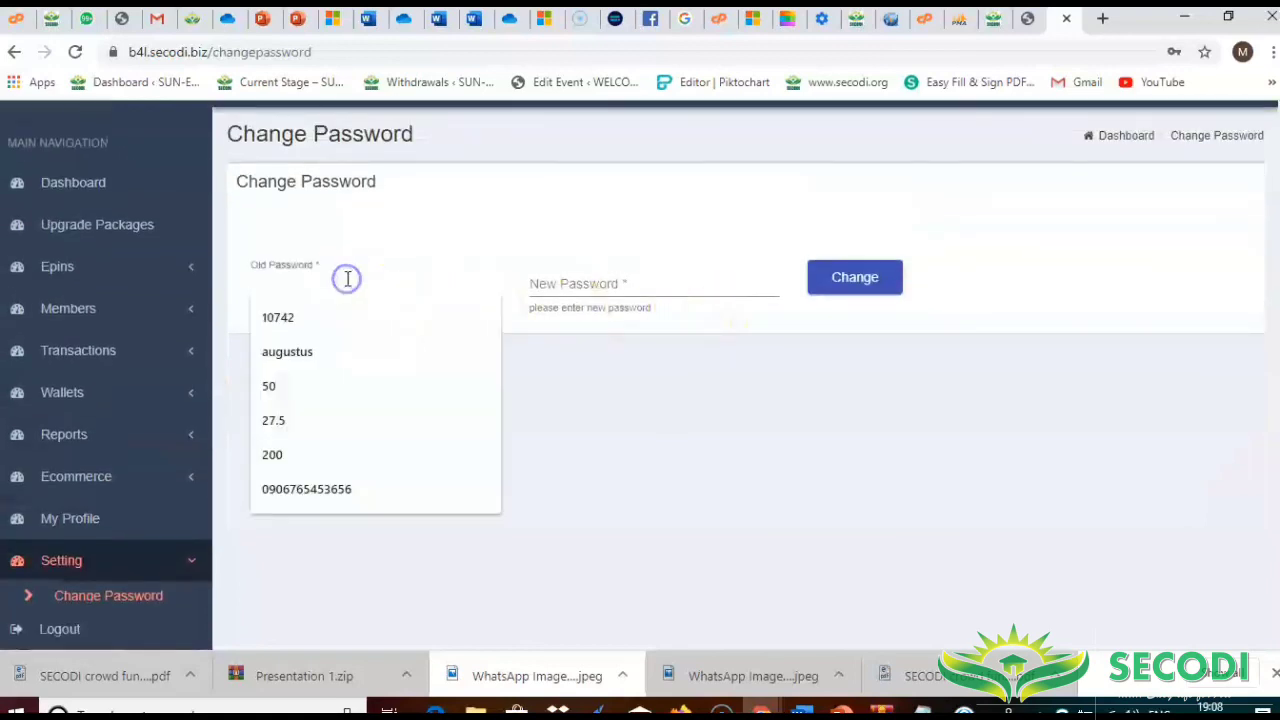
{"action": "left_click", "coordinate": [612, 282]}
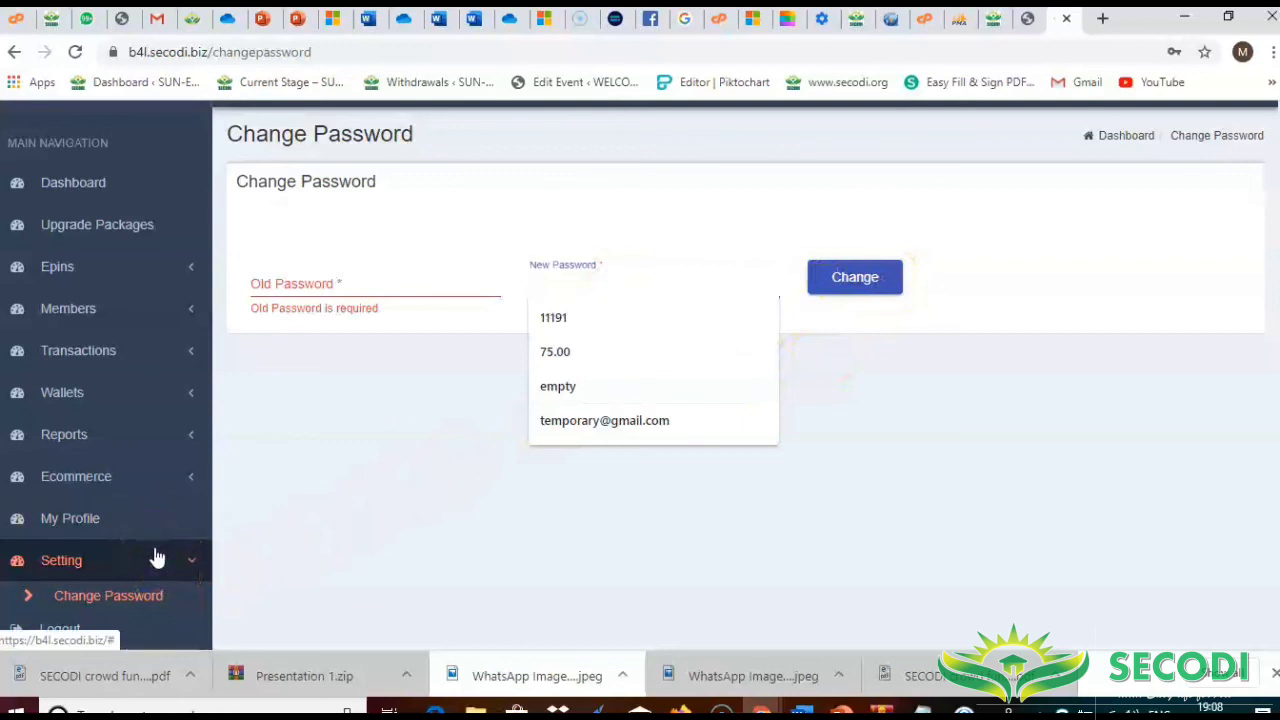
{"action": "scroll", "coordinate": [157, 557], "scroll_direction": "down", "scroll_amount": 2}
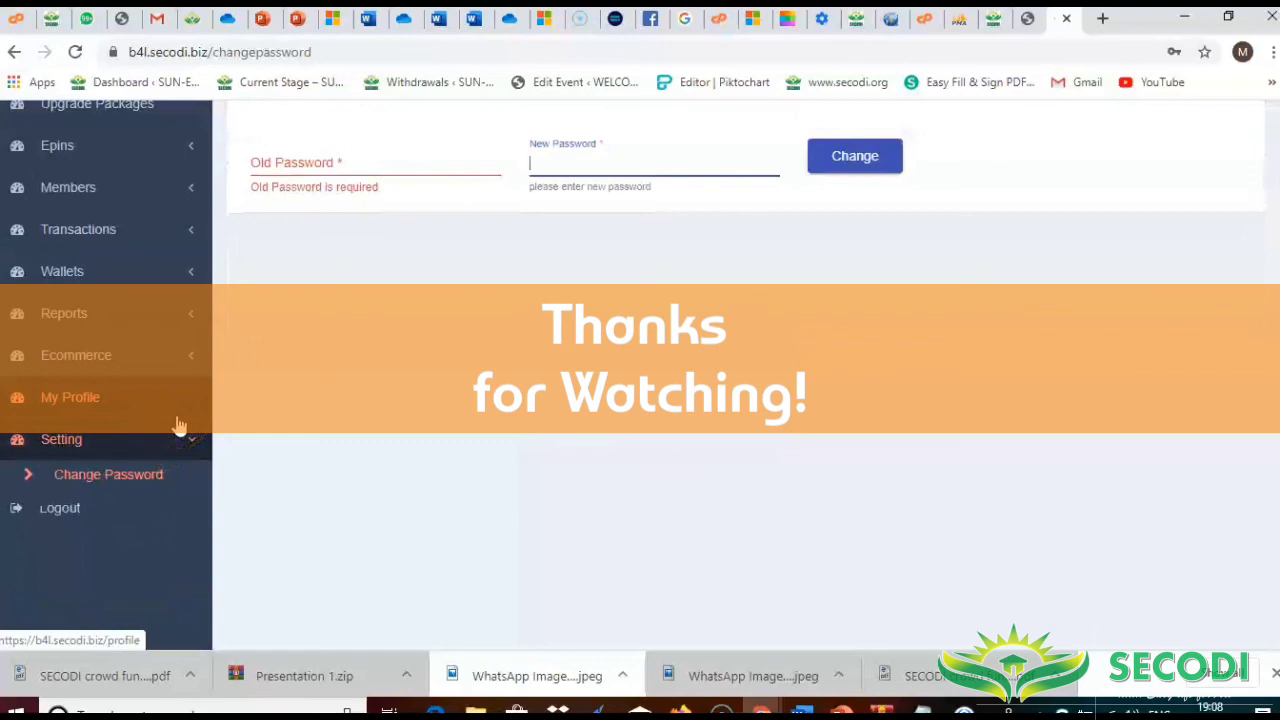
{"action": "left_click", "coordinate": [84, 670]}
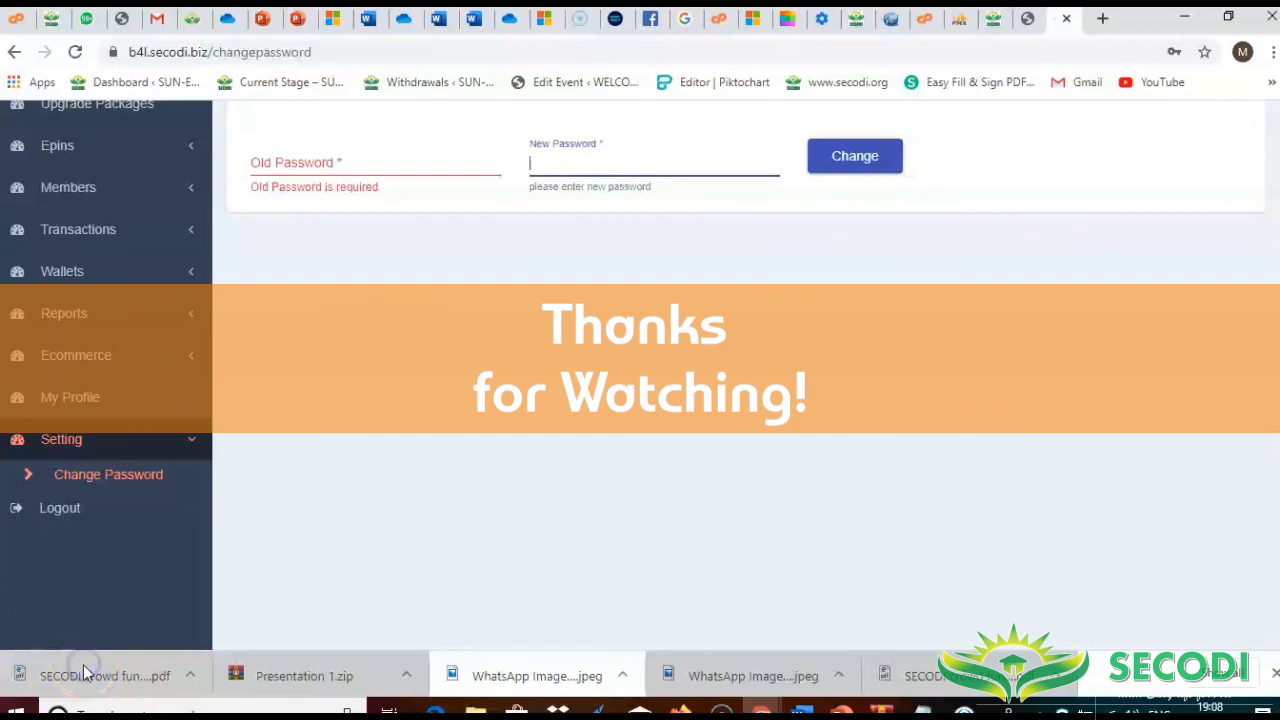